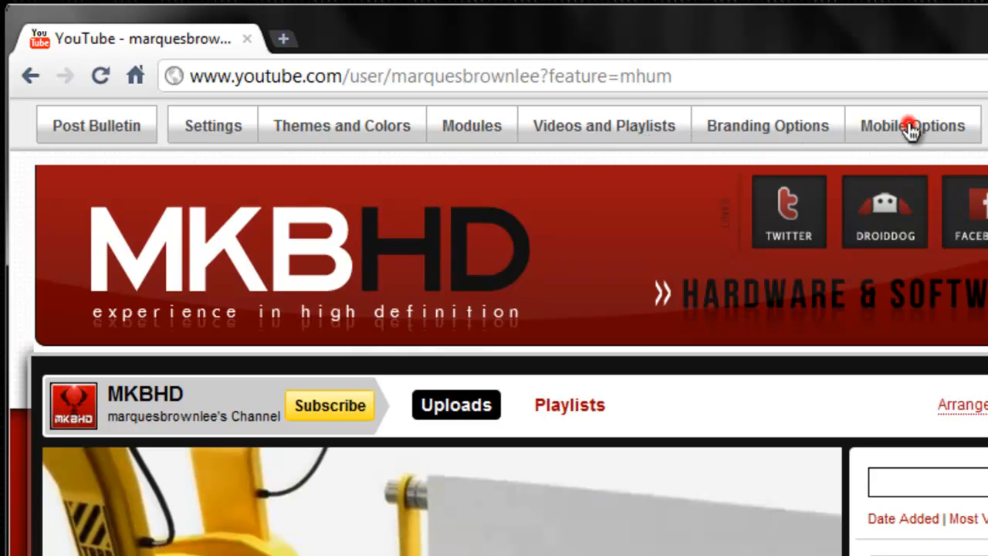
# Step: Check the portrait banner dimensions in the YouTube channel's Mobile Options, then switch back to GIMP
pyautogui.click(911, 127)
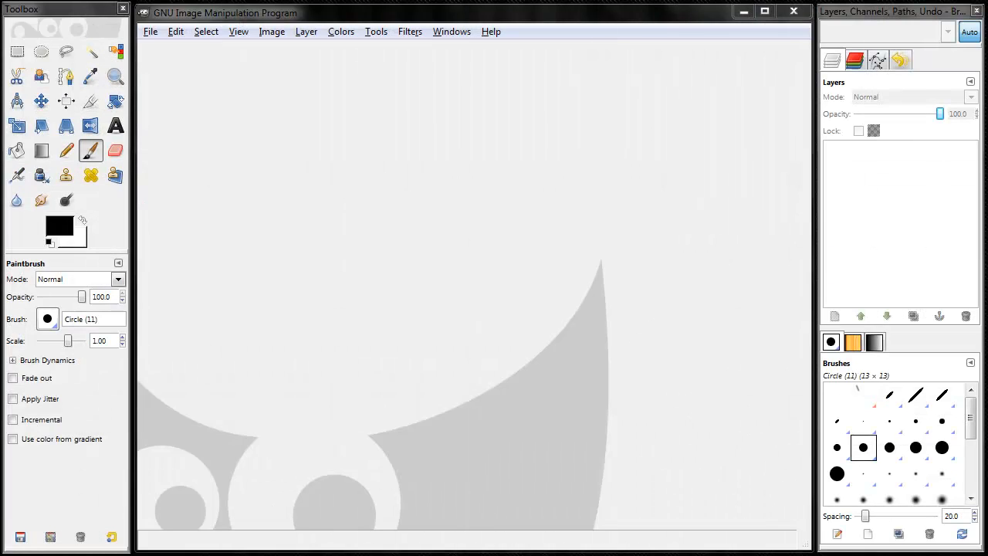
pyautogui.click(542, 15)
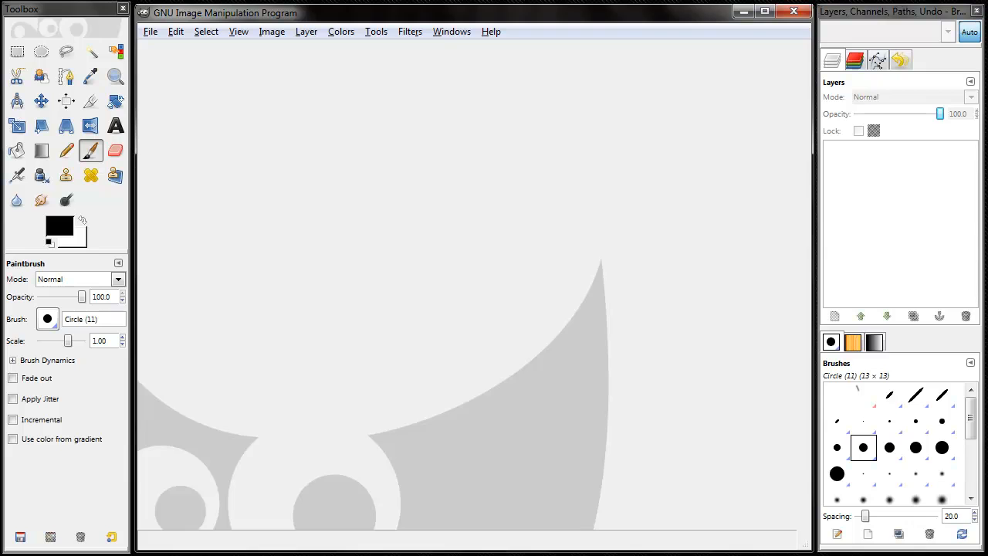
pyautogui.hotkey('alt', 'Tab')
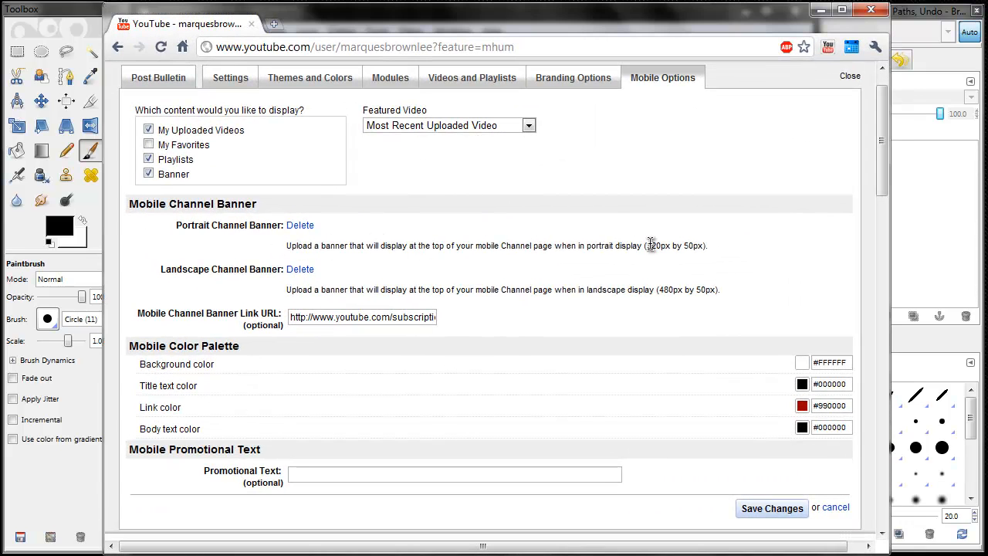
pyautogui.click(869, 11)
# Step: Create a new blank image 320 pixels wide and 50 pixels high
pyautogui.click(150, 31)
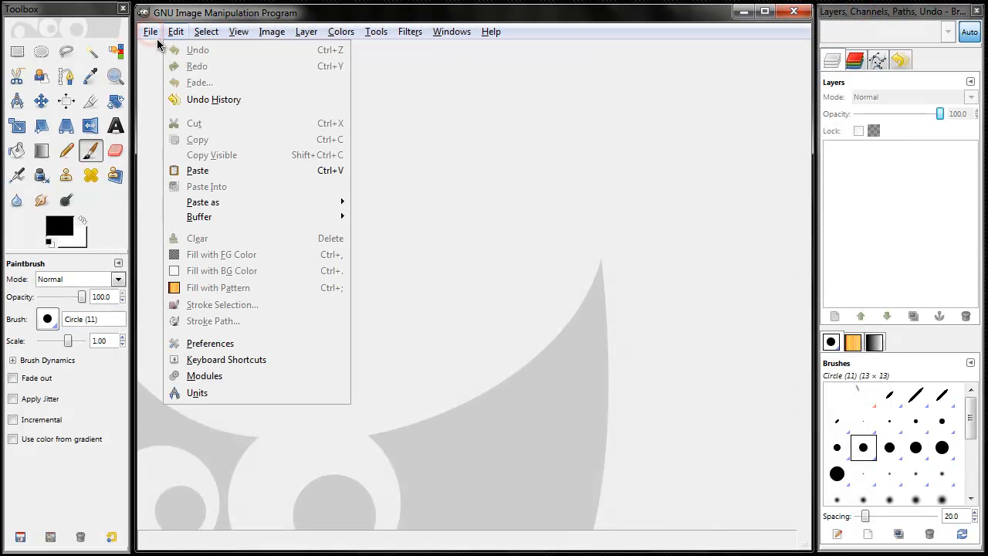
pyautogui.moveTo(150, 32)
pyautogui.click(160, 48)
pyautogui.doubleClick(319, 149)
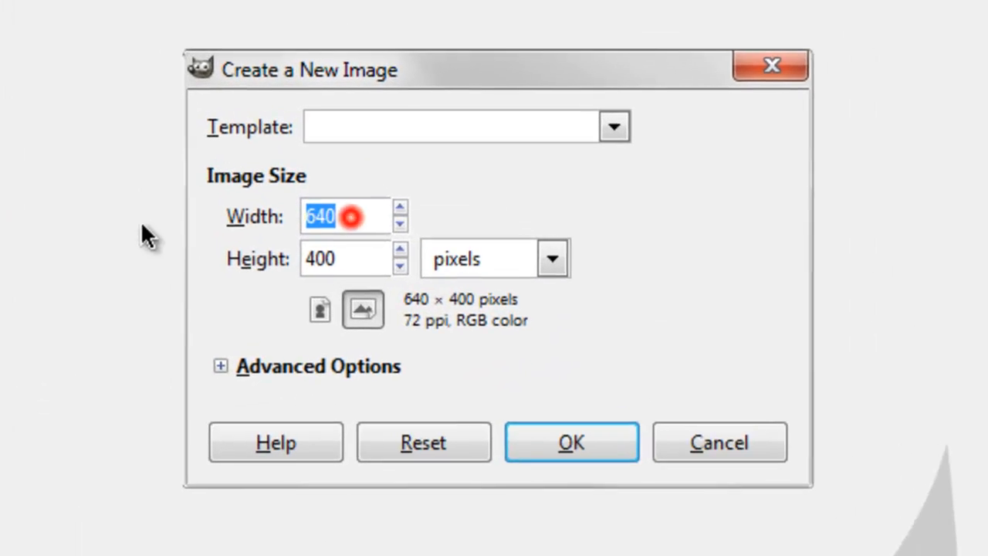
pyautogui.write('320')
pyautogui.doubleClick(360, 259)
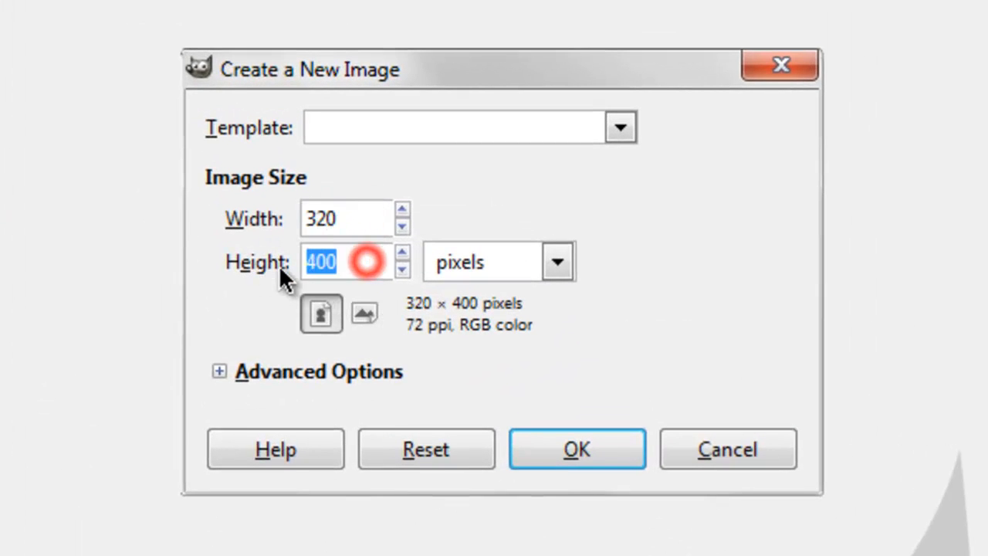
pyautogui.write('50')
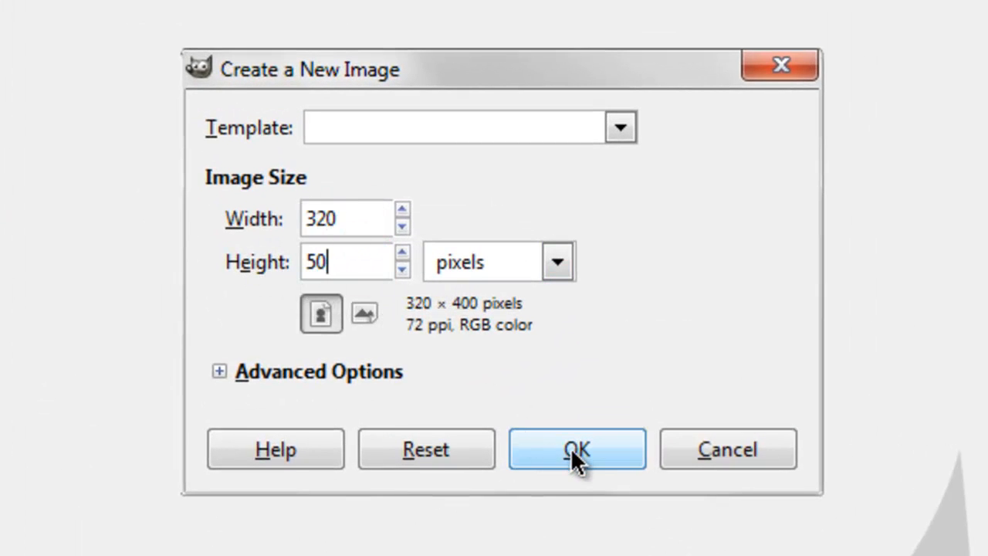
pyautogui.click(575, 450)
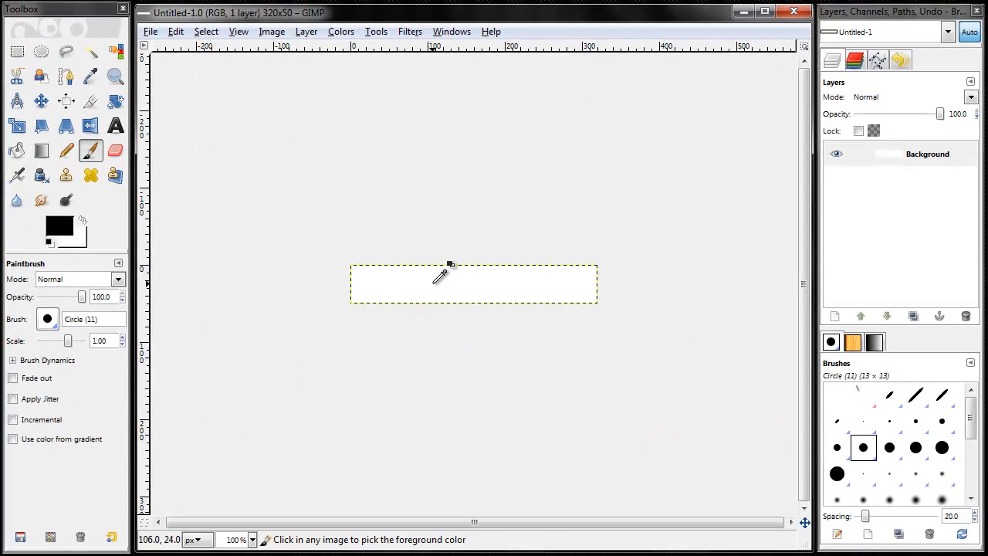
# Step: Inspect the blank banner canvas at several magnifications, ending at 200%
pyautogui.scroll(2, 434, 284)
pyautogui.scroll(1, 434, 283)
pyautogui.scroll(-1, 433, 284)
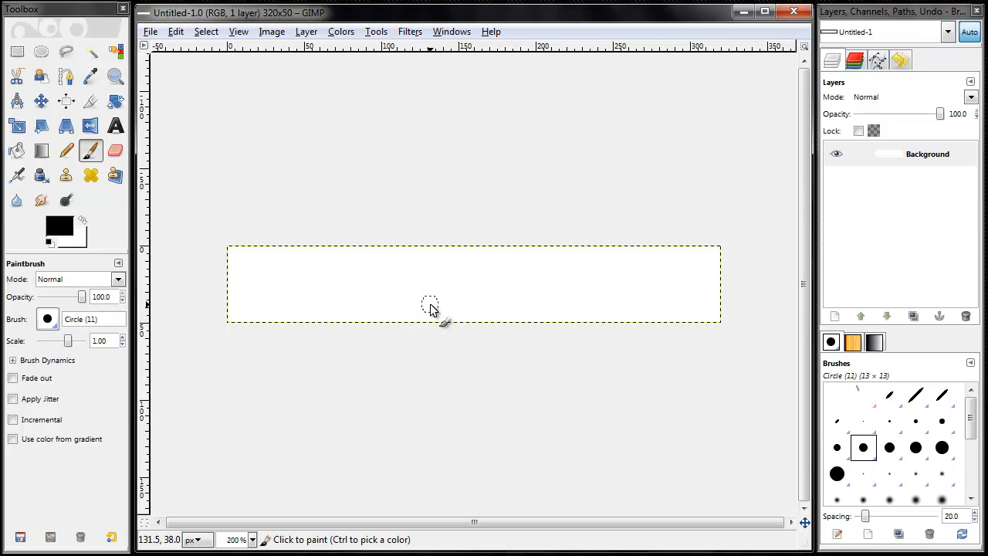
pyautogui.scroll(-3, 430, 309)
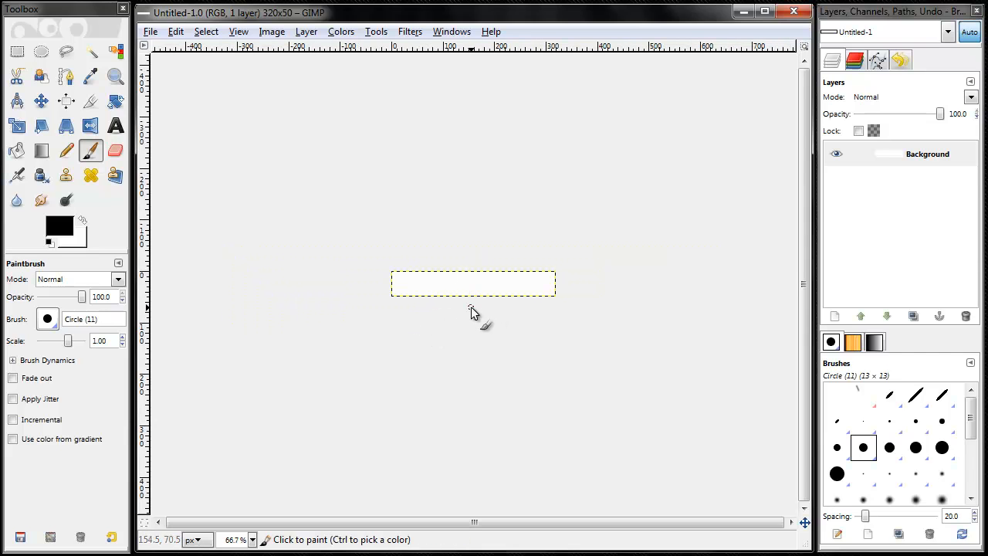
pyautogui.scroll(-2, 471, 272)
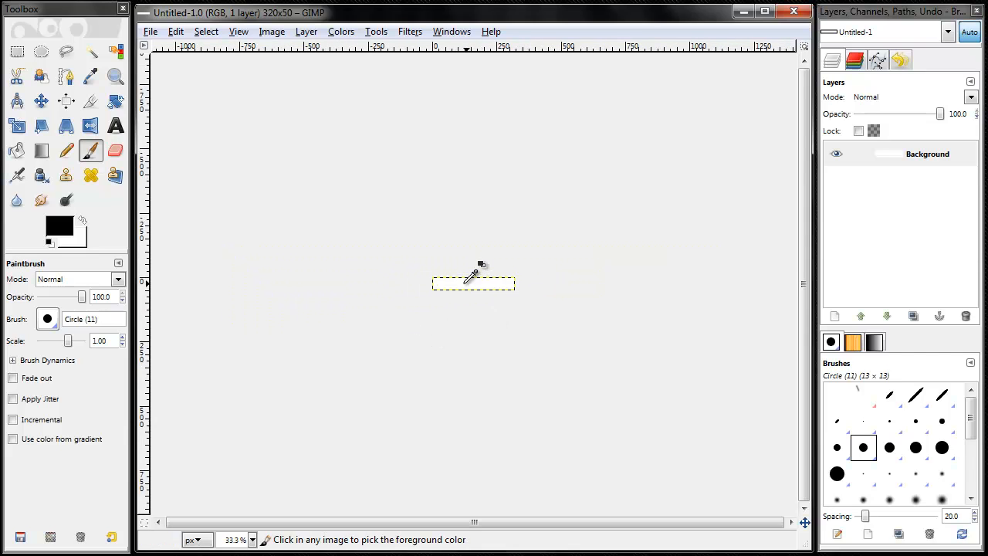
pyautogui.scroll(4, 471, 270)
pyautogui.scroll(2, 473, 268)
pyautogui.scroll(-1, 473, 277)
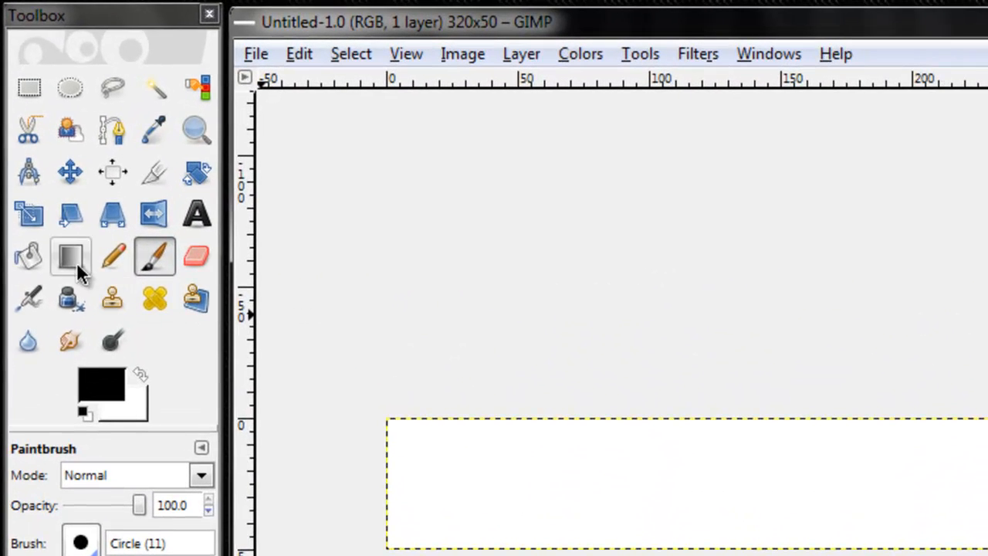
# Step: Choose the Blend tool with bright red fd0000 as foreground color and a slightly darker red as background color
pyautogui.click(41, 151)
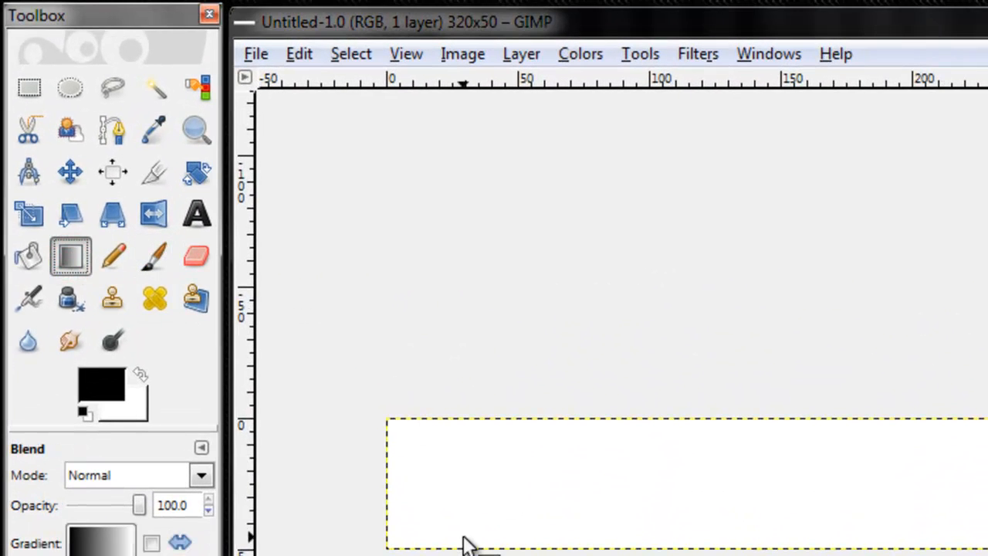
pyautogui.click(119, 383)
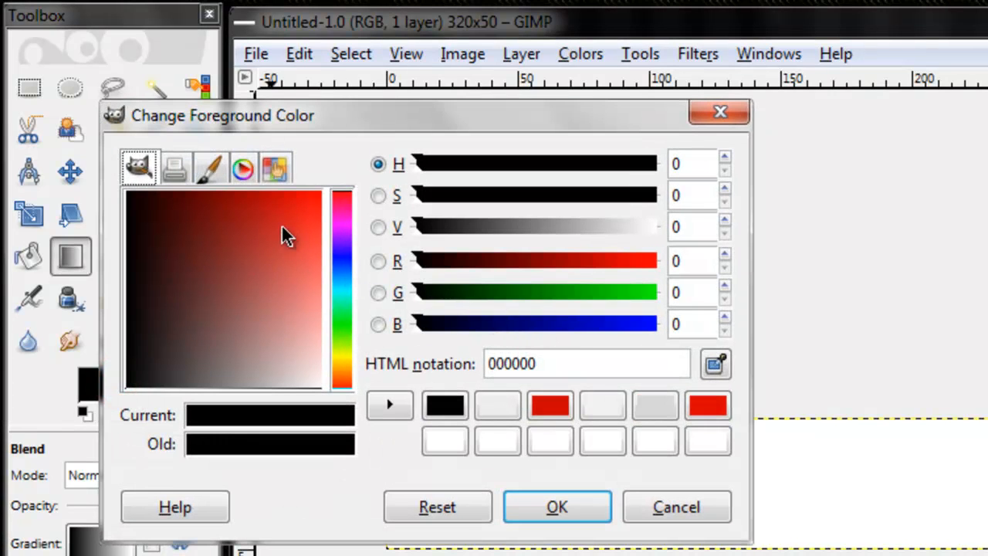
pyautogui.moveTo(283, 227); pyautogui.dragTo(320, 136)
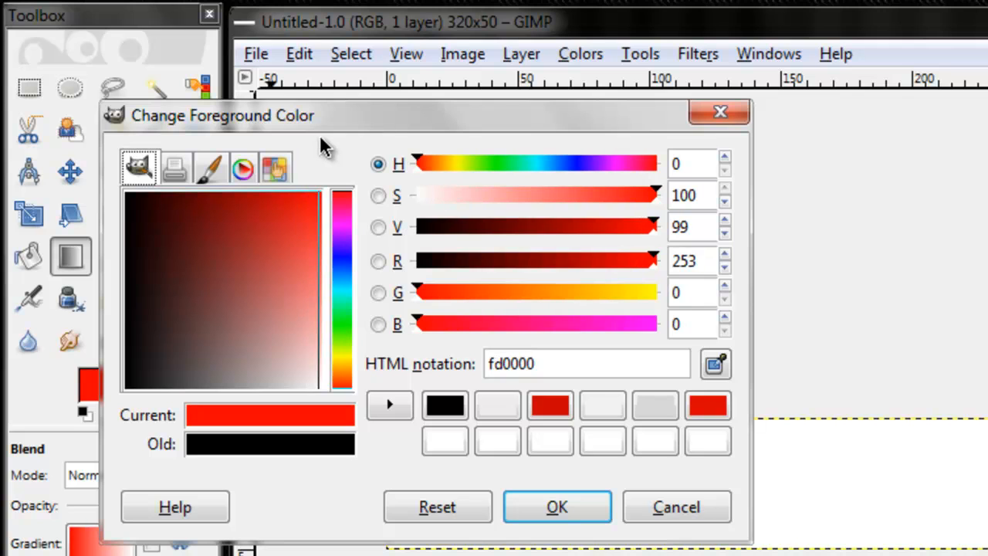
pyautogui.click(549, 500)
pyautogui.click(143, 403)
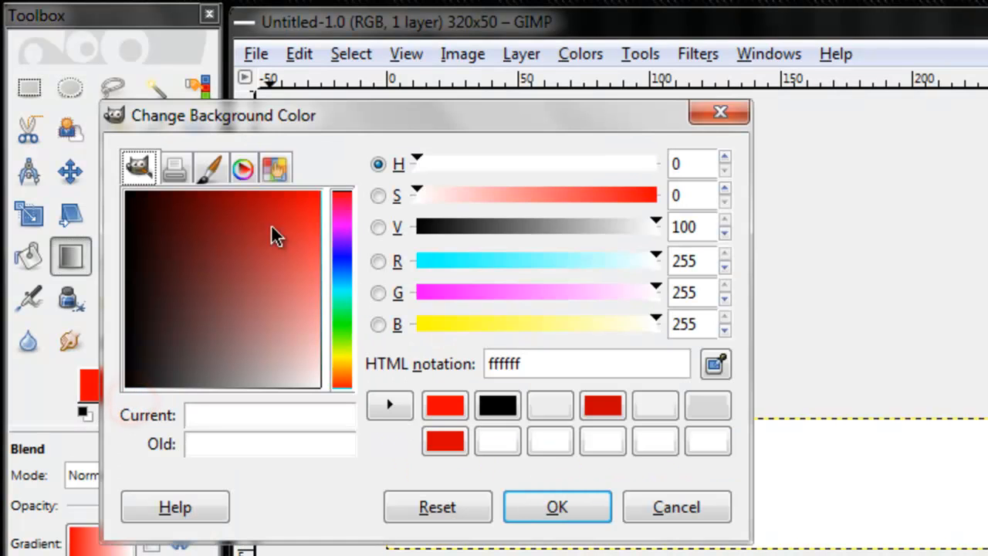
pyautogui.moveTo(249, 206); pyautogui.dragTo(73, 140)
pyautogui.moveTo(152, 205); pyautogui.dragTo(280, 159)
pyautogui.click(551, 502)
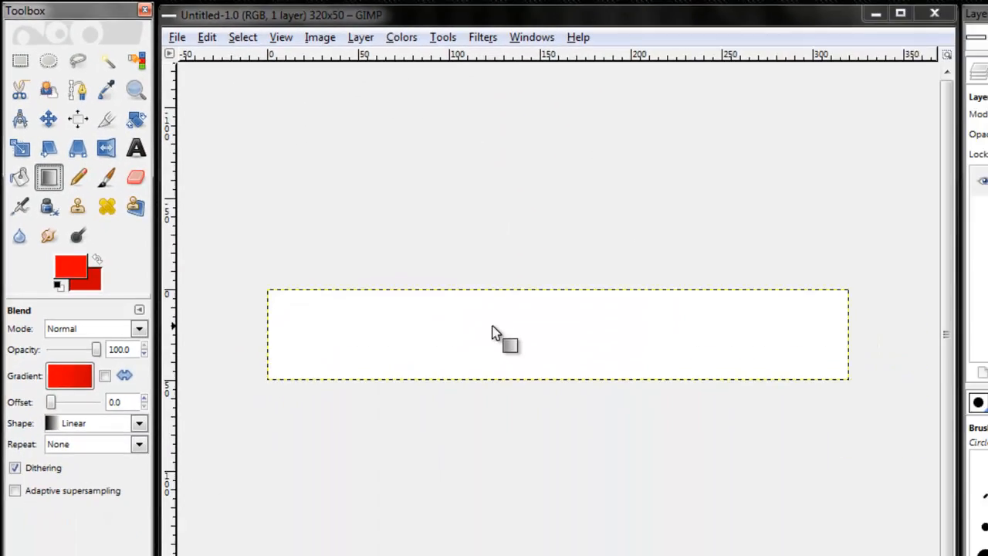
# Step: Fill the banner with a vertical linear gradient from bright red at its upper edge to darker red at its lower edge
pyautogui.moveTo(548, 325); pyautogui.dragTo(557, 369)
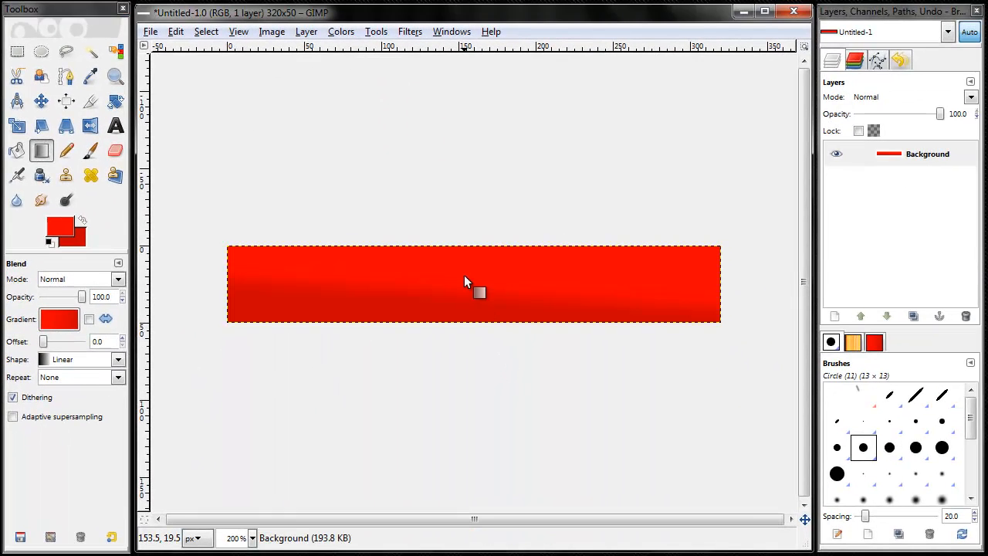
pyautogui.moveTo(464, 282); pyautogui.dragTo(477, 337)
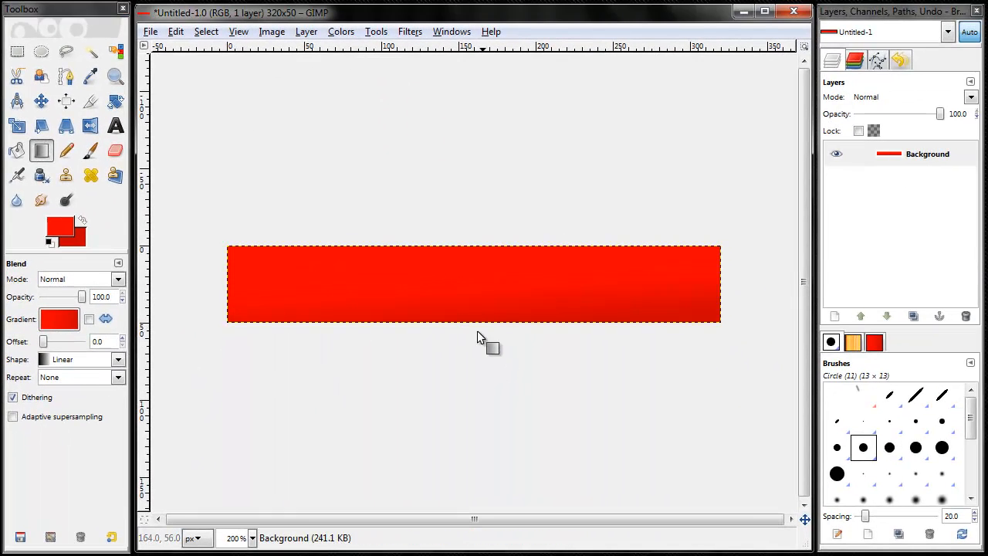
pyautogui.moveTo(463, 284); pyautogui.dragTo(473, 357)
pyautogui.moveTo(459, 271); pyautogui.dragTo(460, 334)
# Step: Draw a text box about 248 × 50 px from the banner's upper-left corner and enter the text MKBHD
pyautogui.click(116, 128)
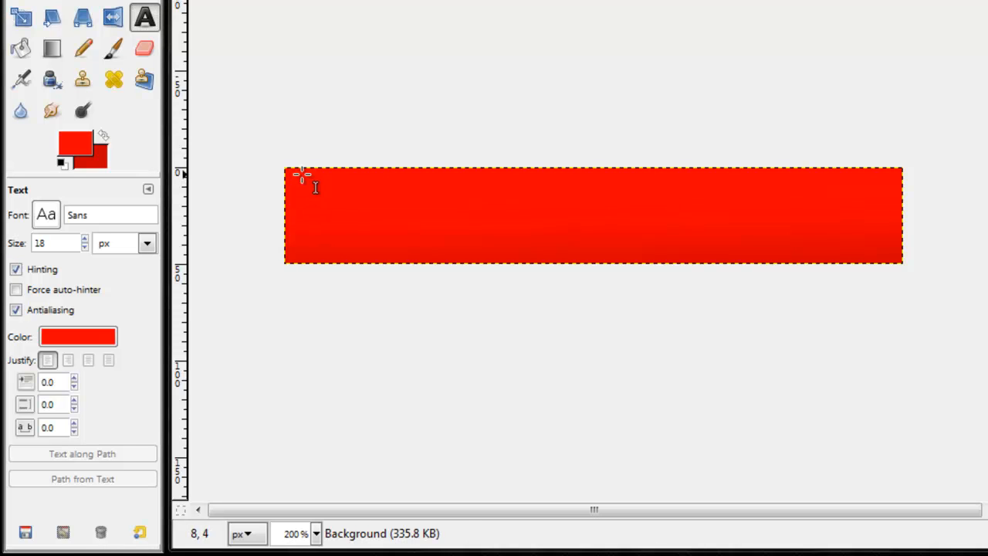
pyautogui.moveTo(297, 176); pyautogui.dragTo(680, 252)
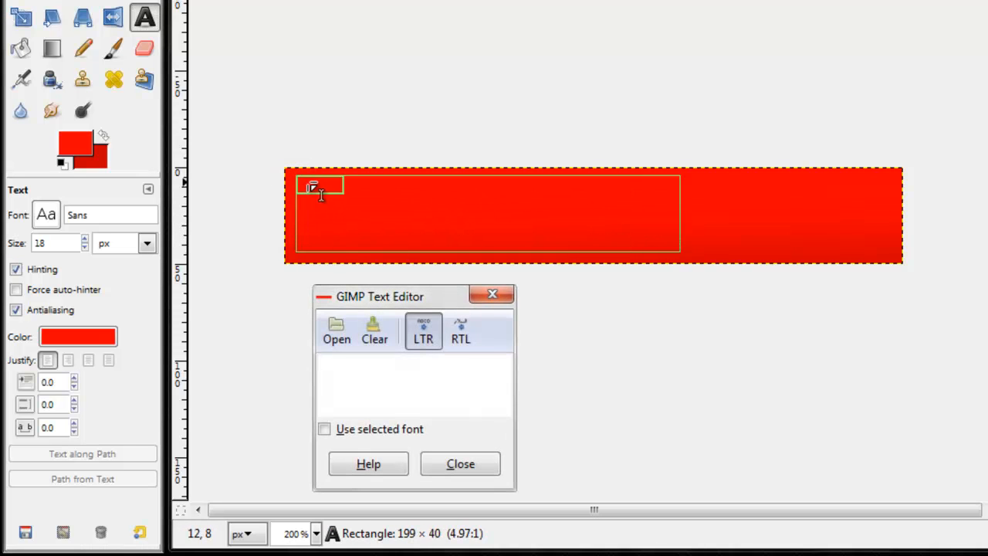
pyautogui.moveTo(320, 185); pyautogui.dragTo(298, 177)
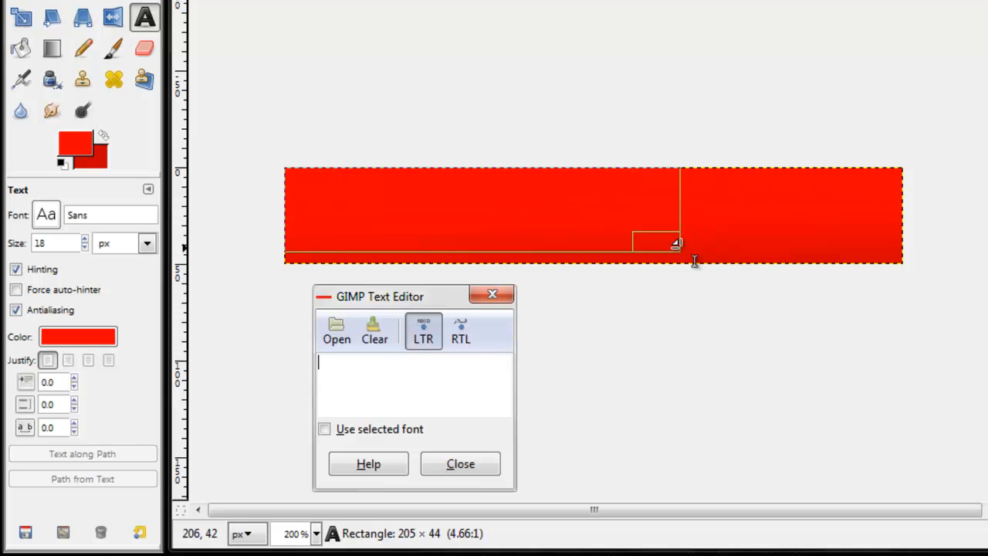
pyautogui.moveTo(677, 243); pyautogui.dragTo(767, 271)
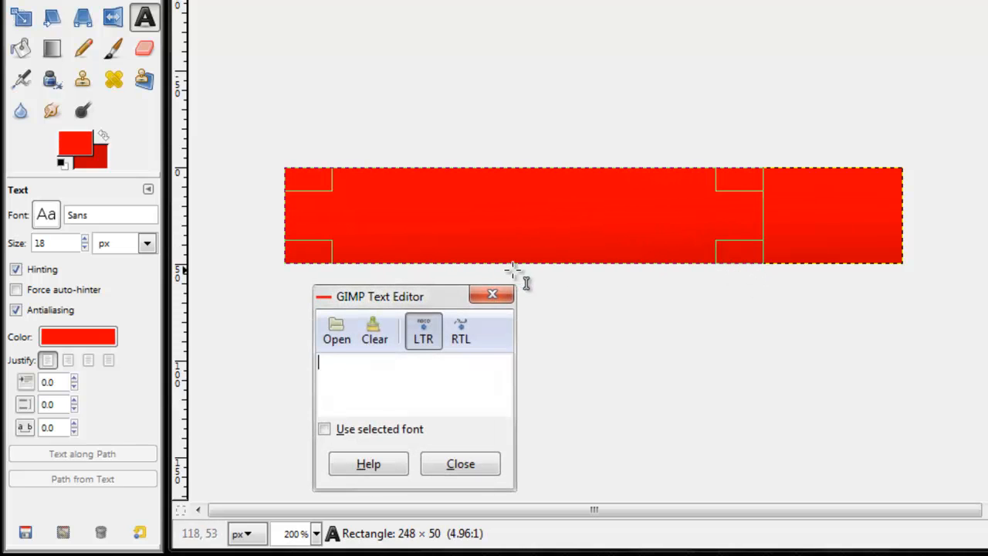
pyautogui.click(346, 373)
pyautogui.write('MK')
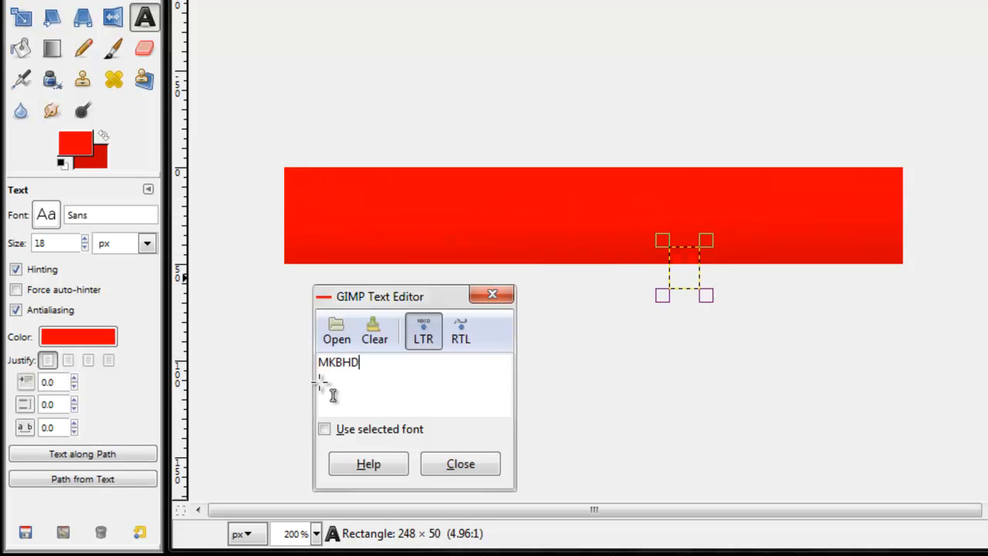
pyautogui.write('BHD')
# Step: Resize the MKBHD text box to about 216 × 48 px over the banner and color the text black
pyautogui.tripleClick(399, 395)
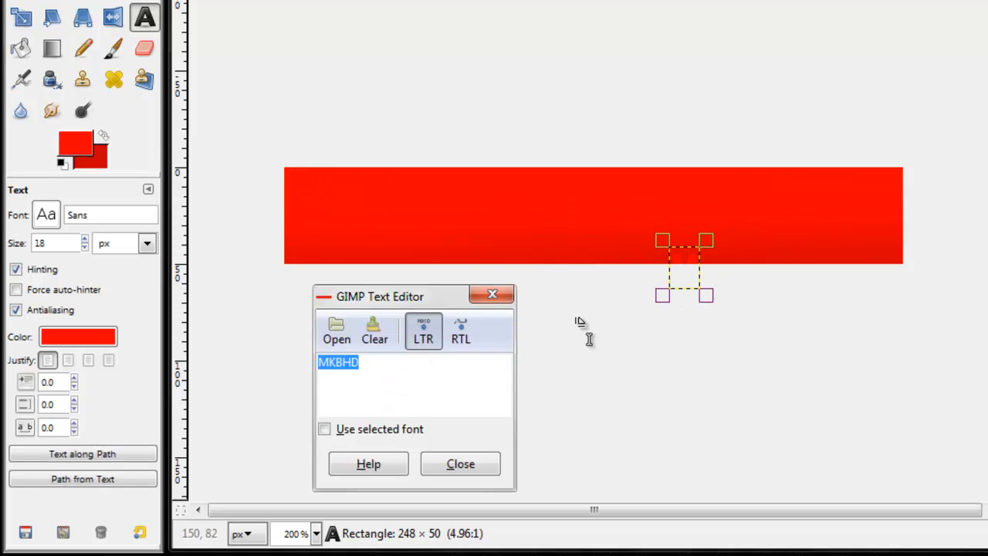
pyautogui.moveTo(659, 241); pyautogui.dragTo(276, 163)
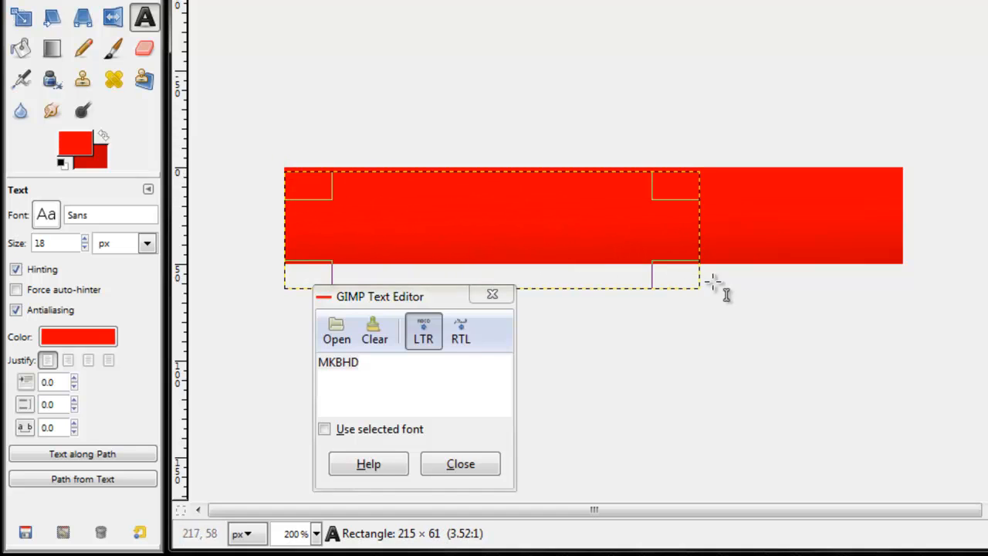
pyautogui.tripleClick(386, 377)
pyautogui.click(68, 336)
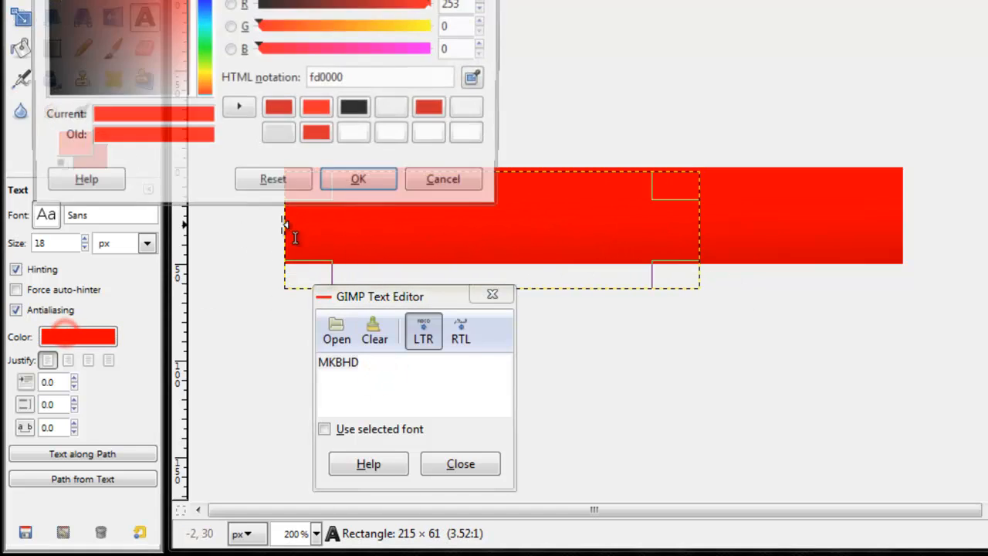
pyautogui.click(135, 8)
pyautogui.click(362, 184)
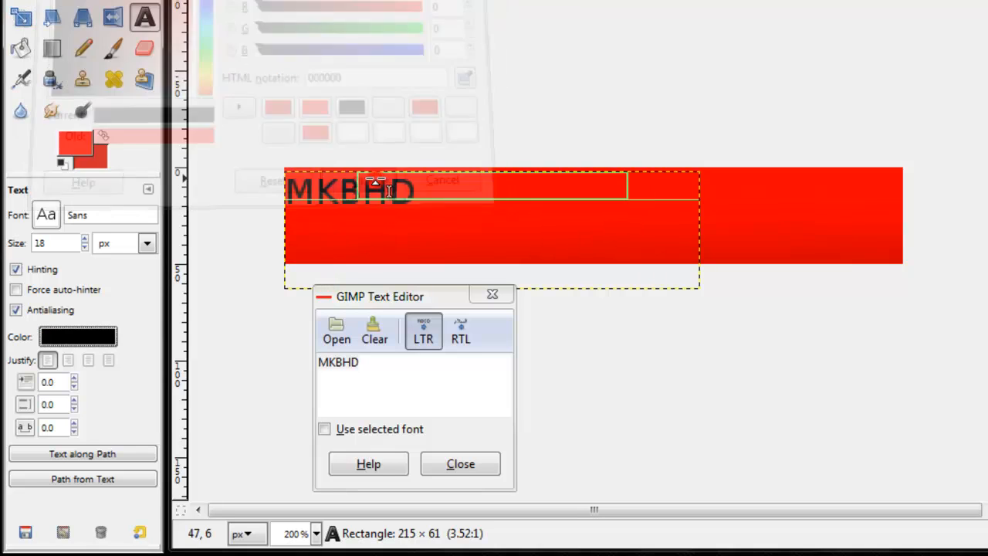
pyautogui.moveTo(678, 270); pyautogui.dragTo(682, 244)
# Step: Change the font of the MKBHD text to Bebas Neue
pyautogui.moveTo(396, 379); pyautogui.dragTo(219, 340)
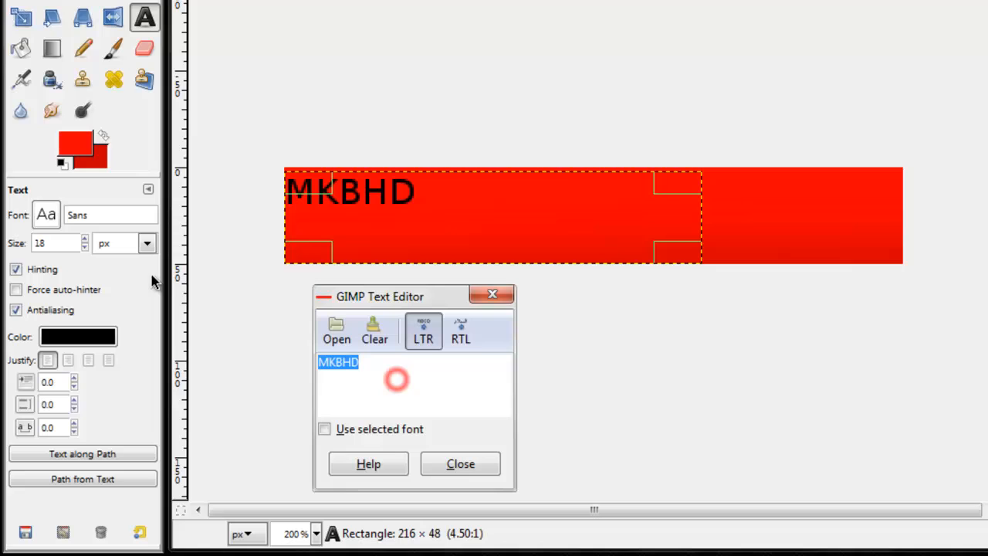
pyautogui.click(47, 215)
pyautogui.moveTo(193, 409); pyautogui.dragTo(196, 271)
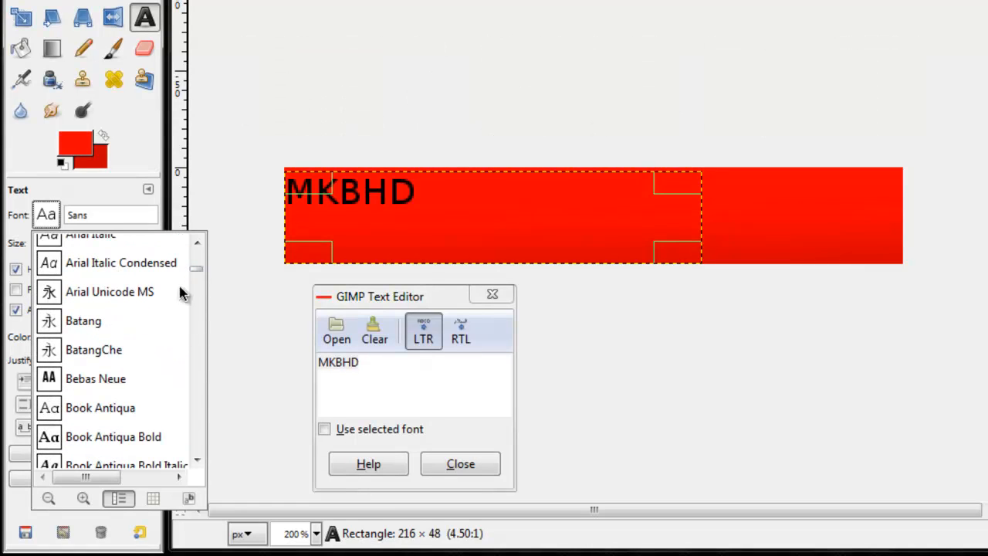
pyautogui.click(108, 384)
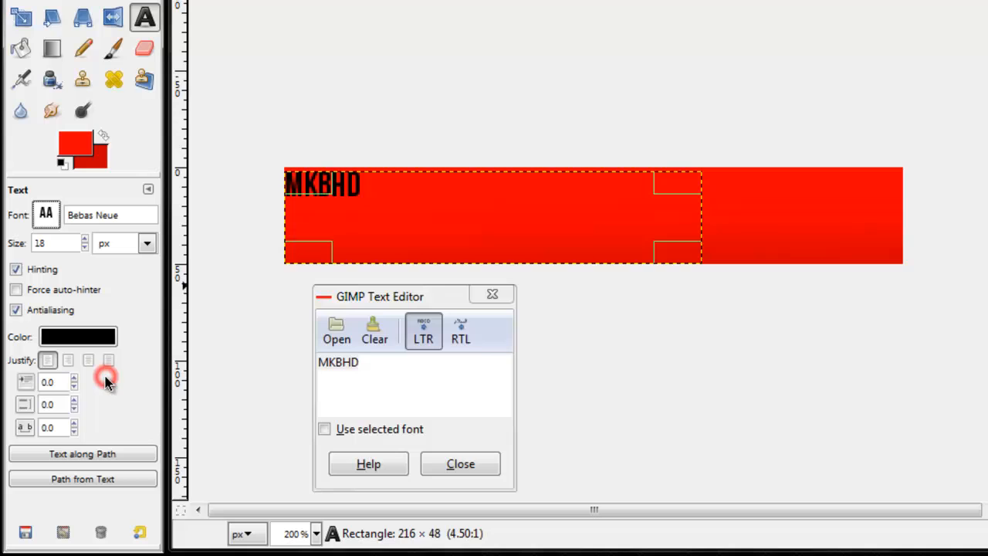
# Step: Increase the MKBHD text size to 52 px and center the text within its box
pyautogui.tripleClick(402, 371)
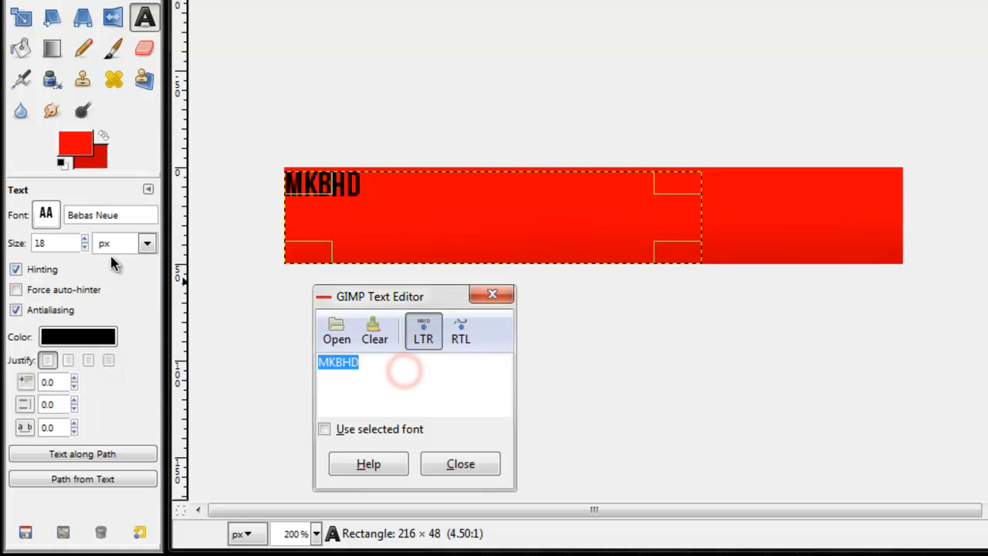
pyautogui.click(86, 239)
pyautogui.moveTo(86, 240); pyautogui.dragTo(86, 239)
pyautogui.click(88, 360)
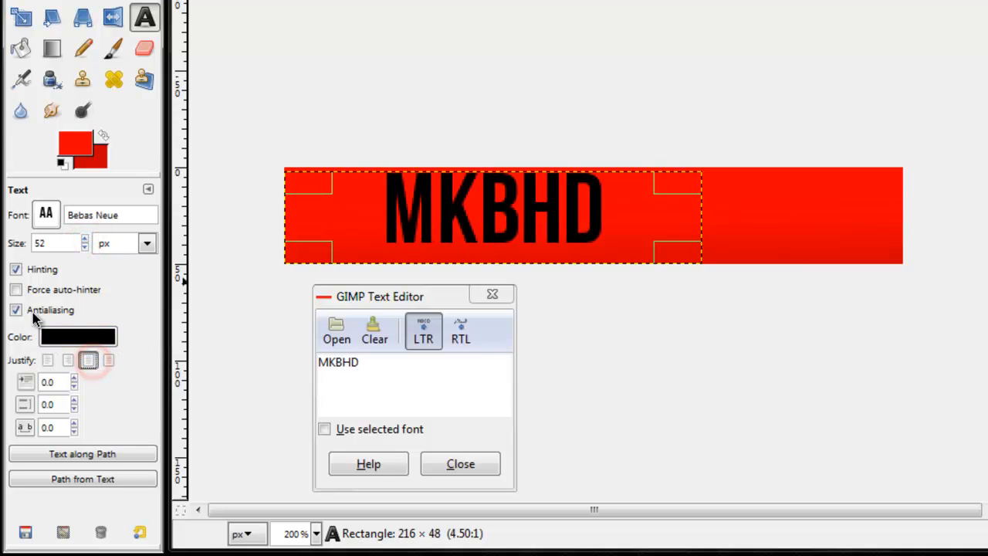
# Step: Lower the text box's upper edge to make it 46 px high and set the text size to 55 px
pyautogui.moveTo(530, 187); pyautogui.dragTo(530, 190)
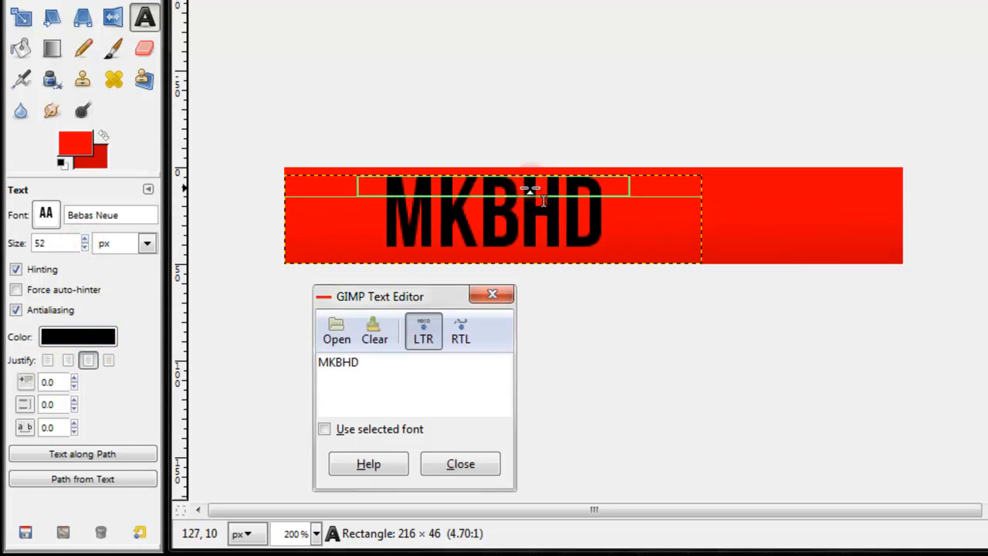
pyautogui.doubleClick(403, 364)
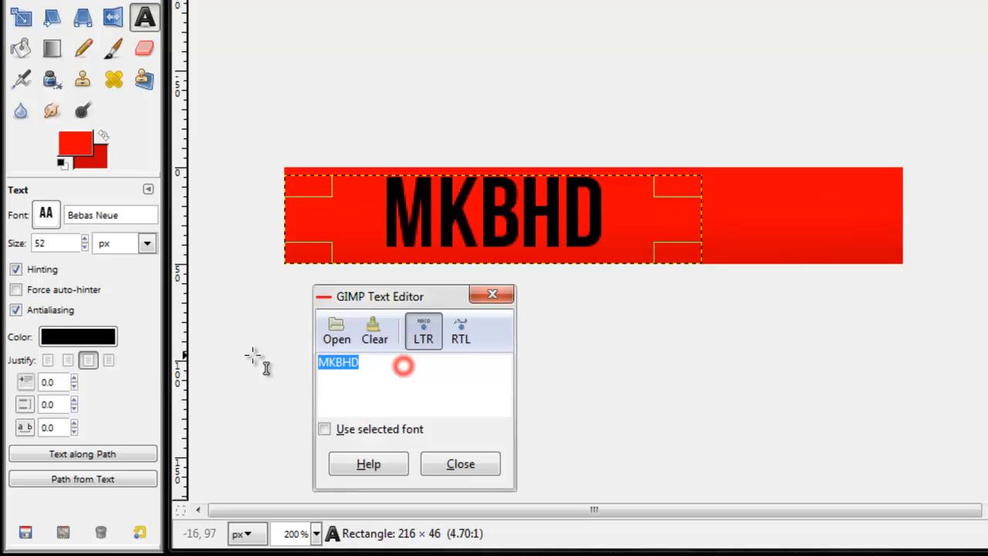
pyautogui.click(85, 240)
pyautogui.click(86, 240)
pyautogui.click(86, 240)
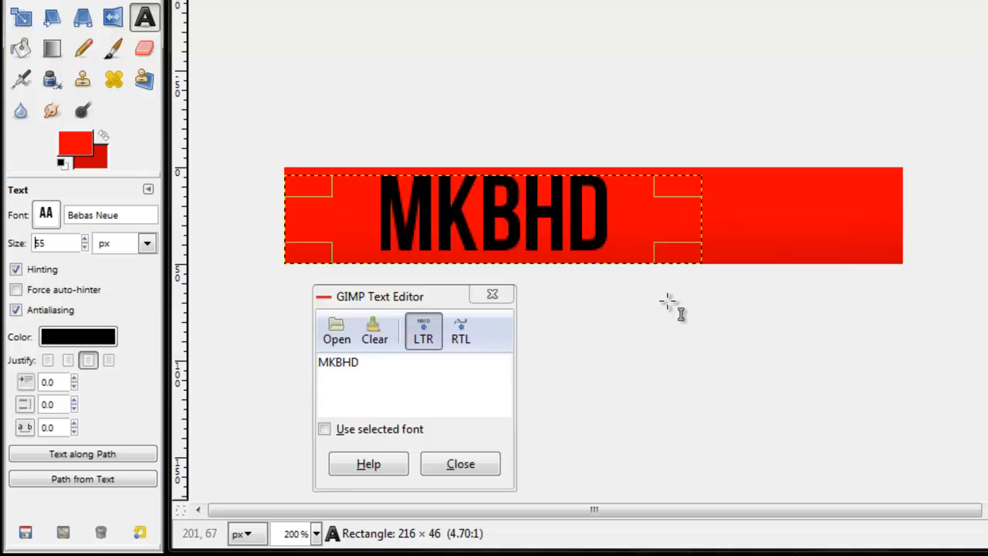
# Step: Close the text editor and view the Watermark logo image in Windows Photo Viewer before returning to the banner
pyautogui.click(462, 465)
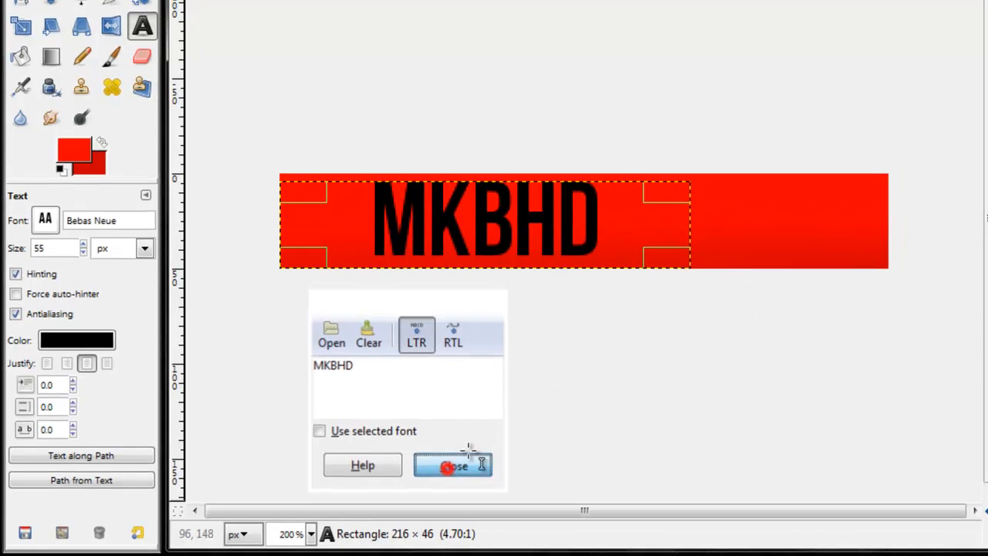
pyautogui.scroll(-3, 575, 333)
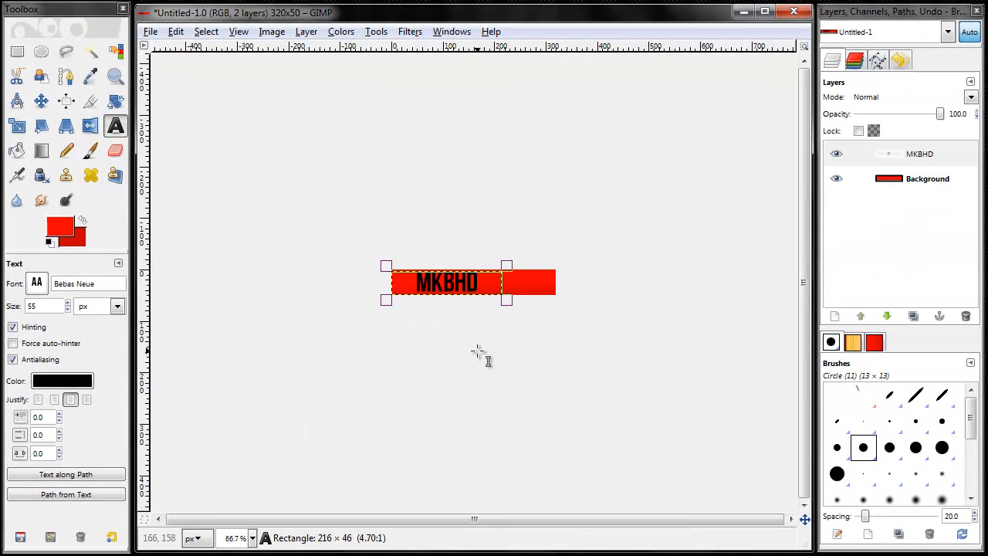
pyautogui.scroll(-2, 586, 304)
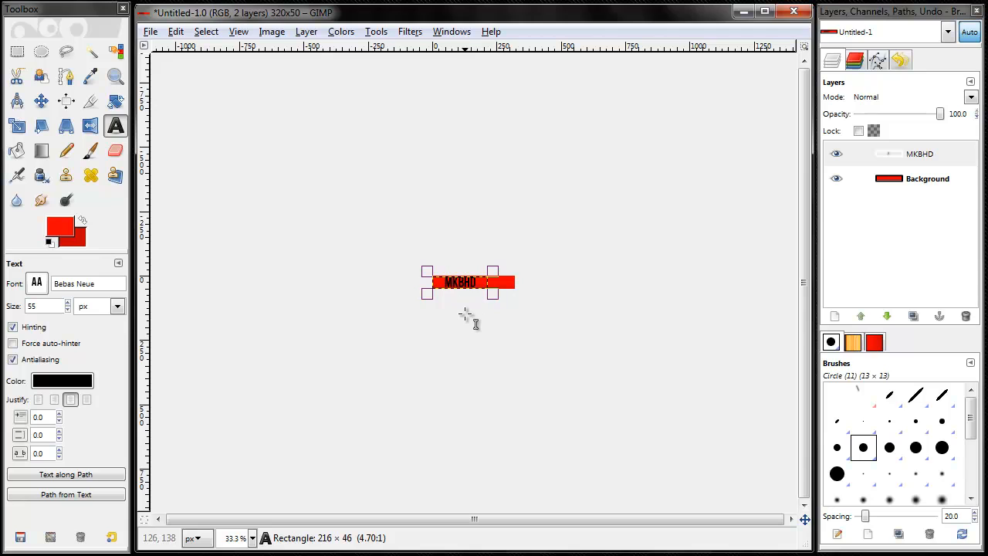
pyautogui.scroll(5, 466, 314)
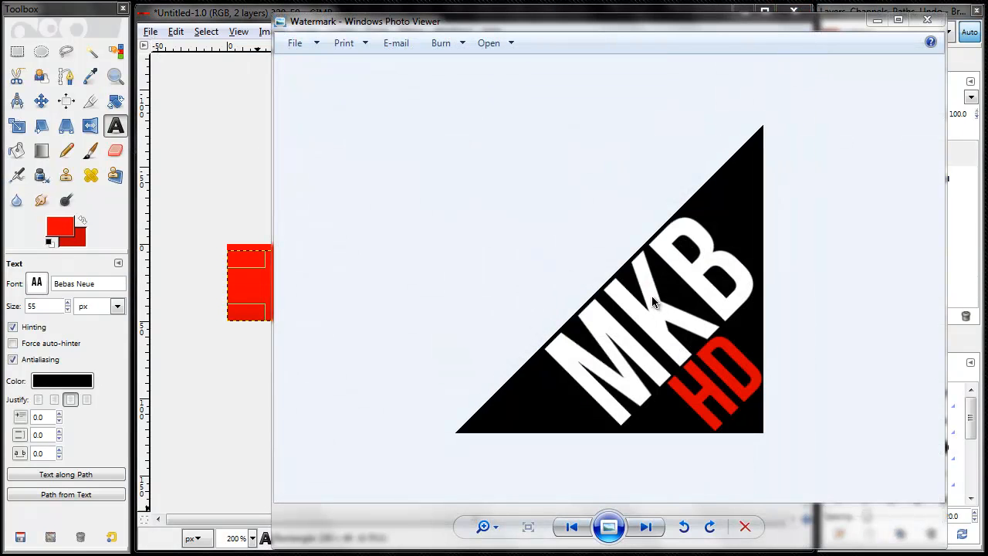
pyautogui.click(677, 296)
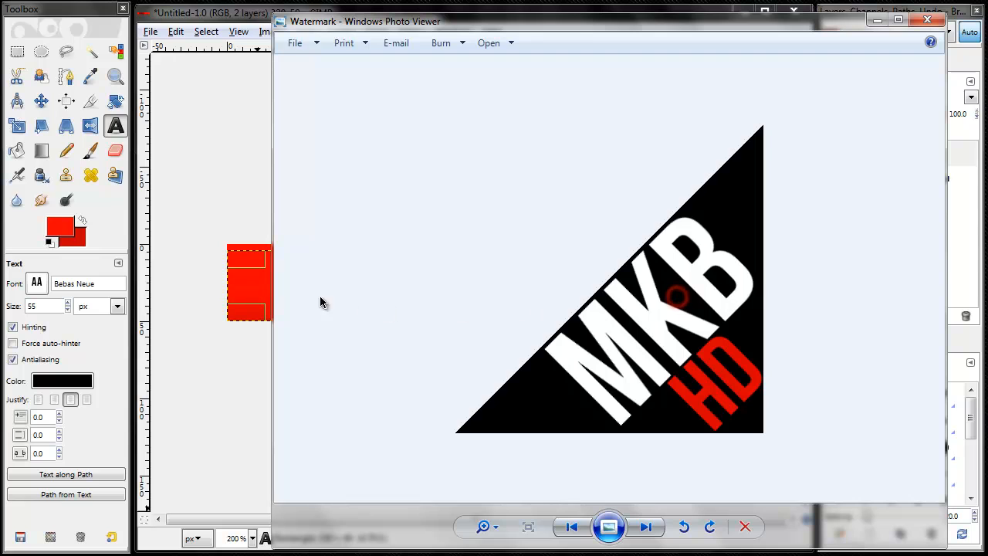
pyautogui.click(937, 23)
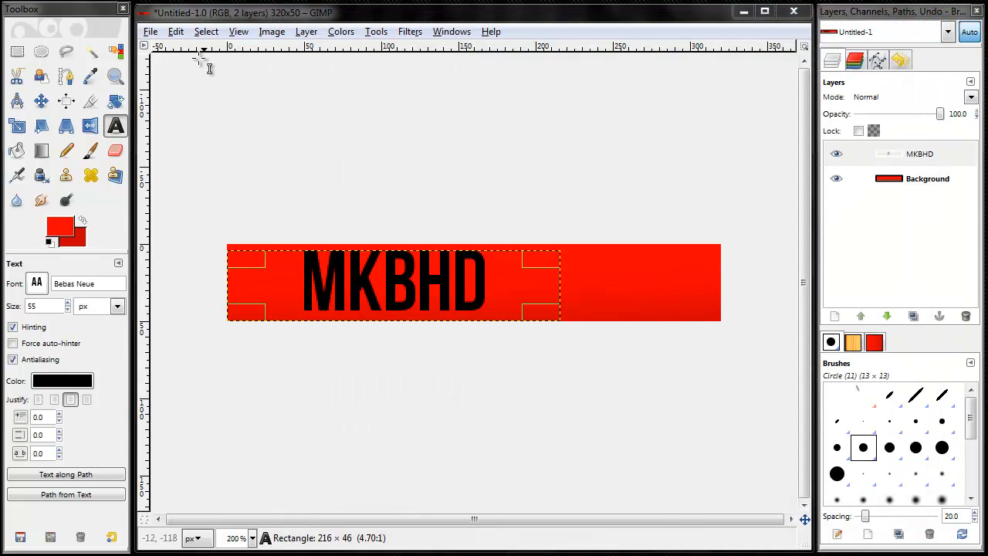
# Step: Open Watermark.png from the MKB folder on the Desktop and place its window over the banner workspace
pyautogui.click(150, 32)
pyautogui.click(176, 81)
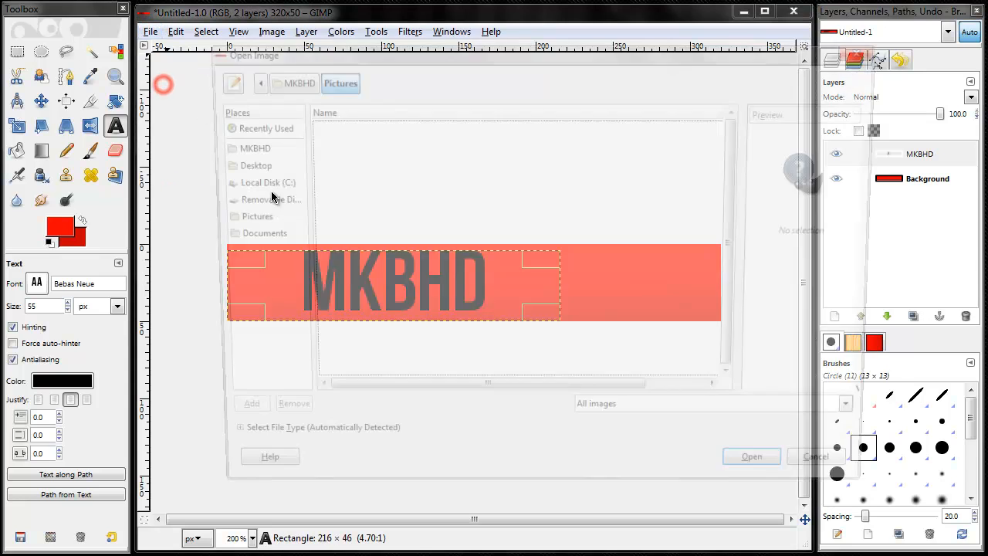
pyautogui.click(245, 163)
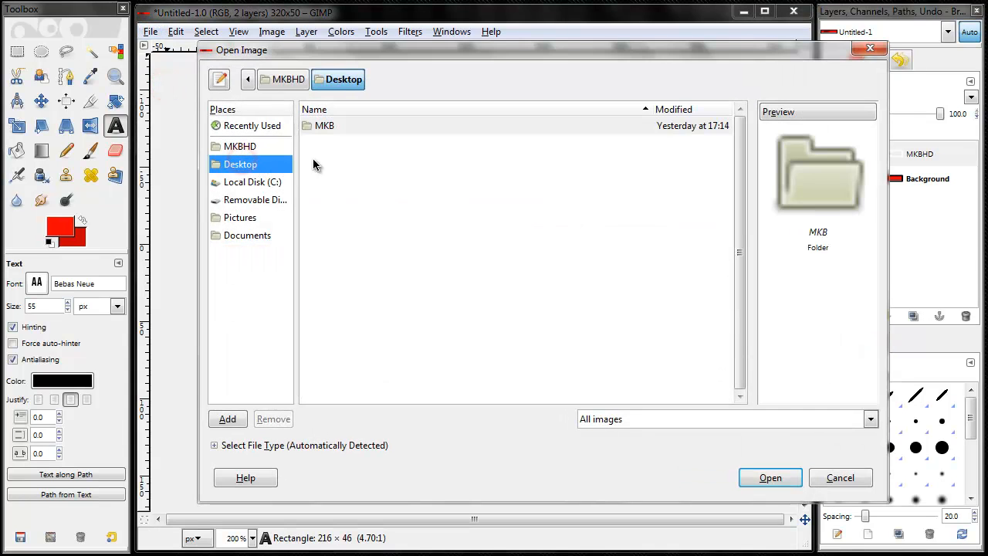
pyautogui.click(318, 126)
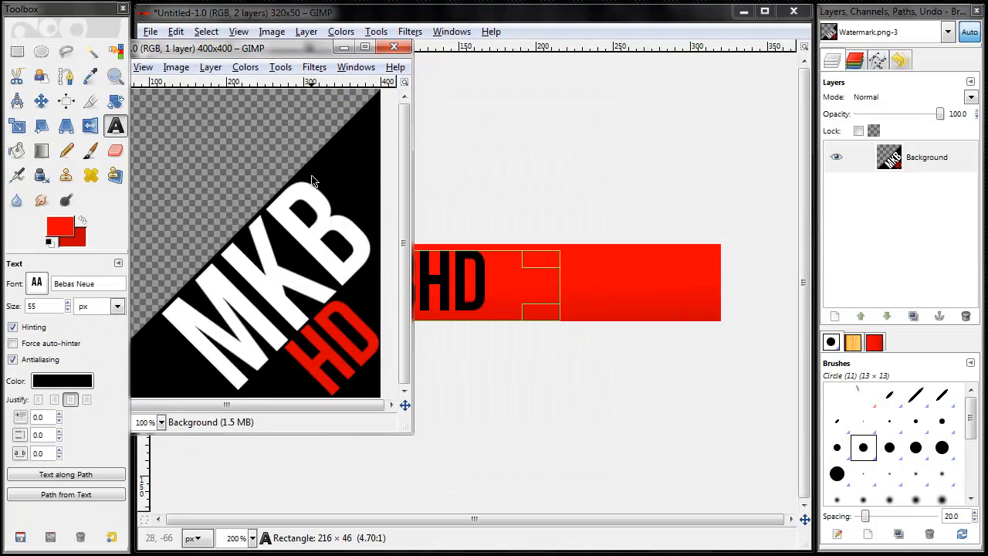
pyautogui.moveTo(223, 49); pyautogui.dragTo(358, 84)
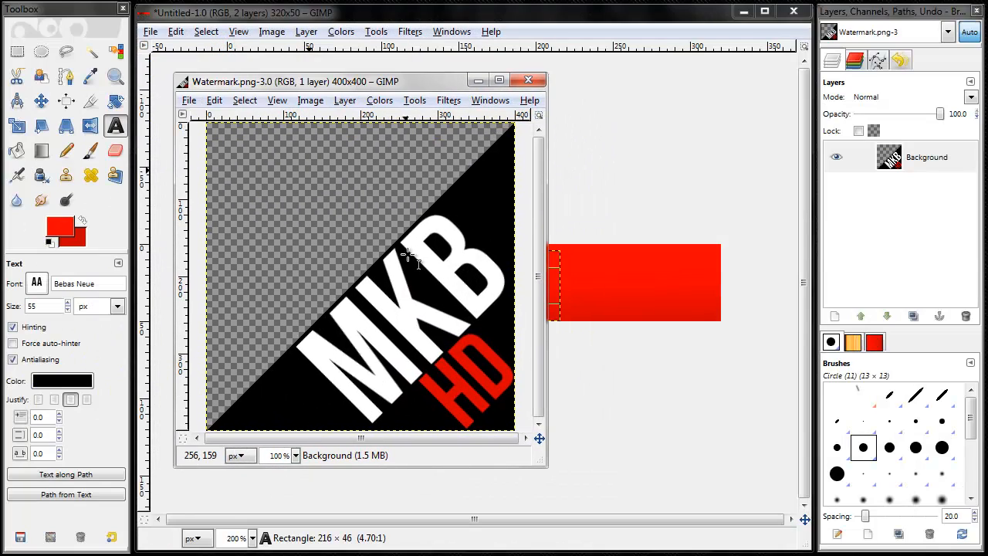
# Step: Copy the Watermark logo into the banner image as a floating selection and move it over the MKBHD lettering
pyautogui.click(215, 101)
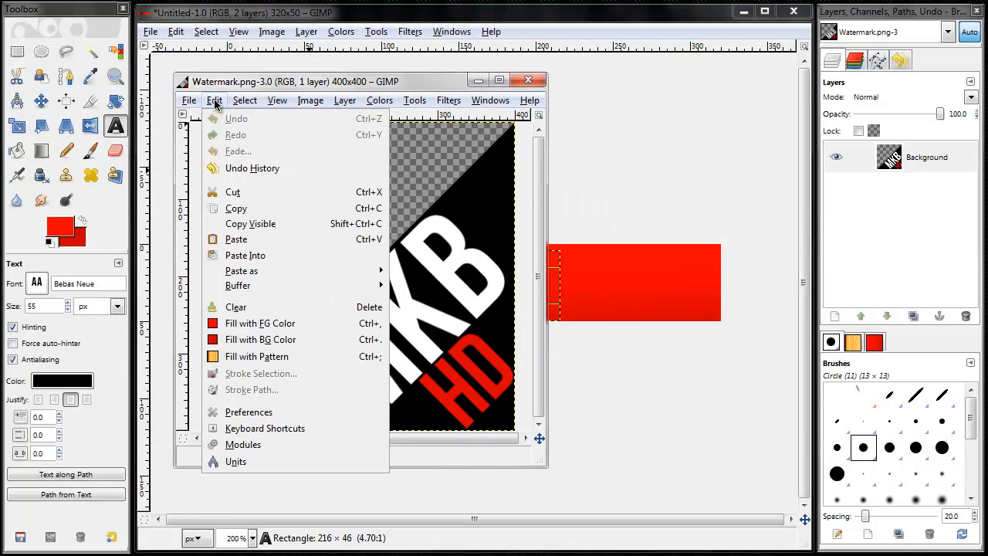
pyautogui.click(236, 208)
pyautogui.click(249, 34)
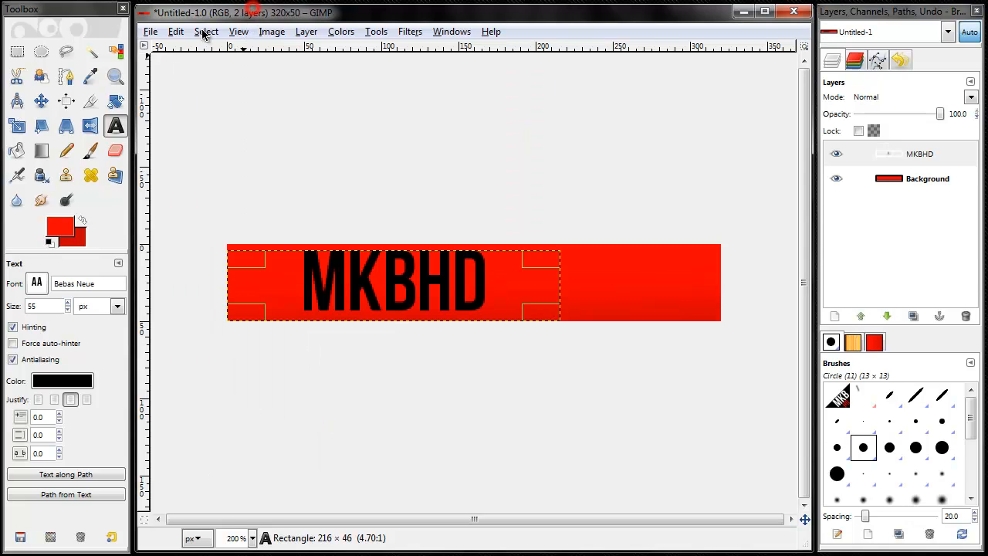
pyautogui.click(176, 32)
pyautogui.click(202, 170)
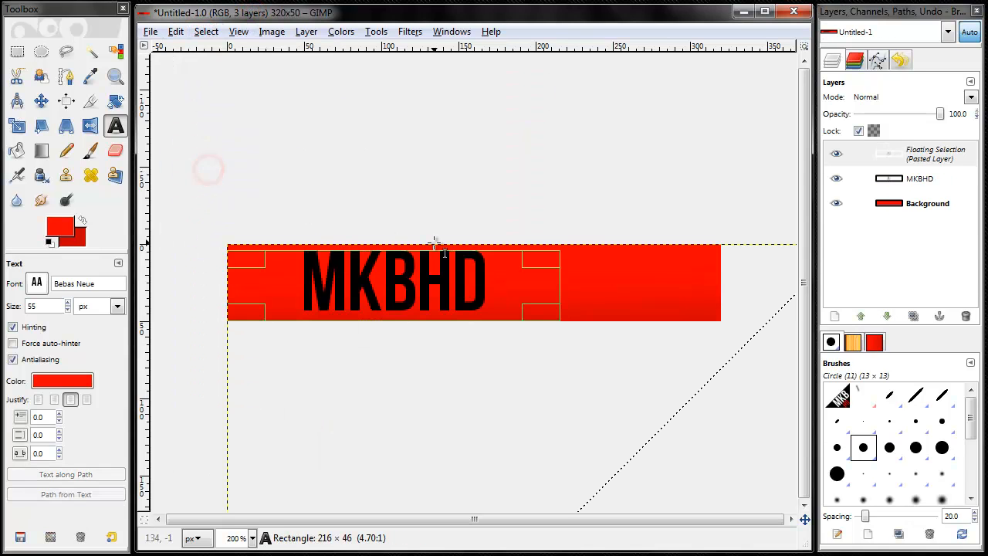
pyautogui.click(41, 100)
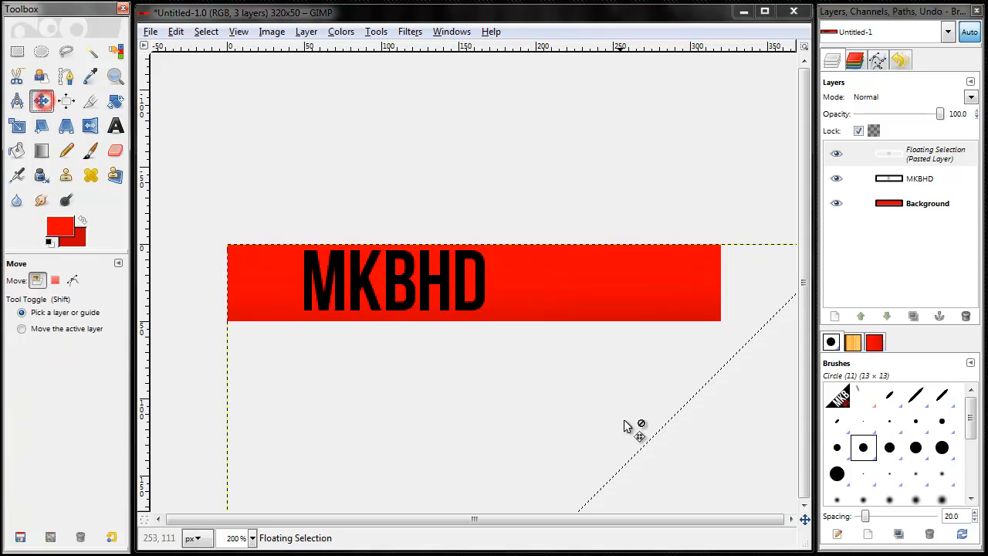
pyautogui.moveTo(695, 440); pyautogui.dragTo(508, 270)
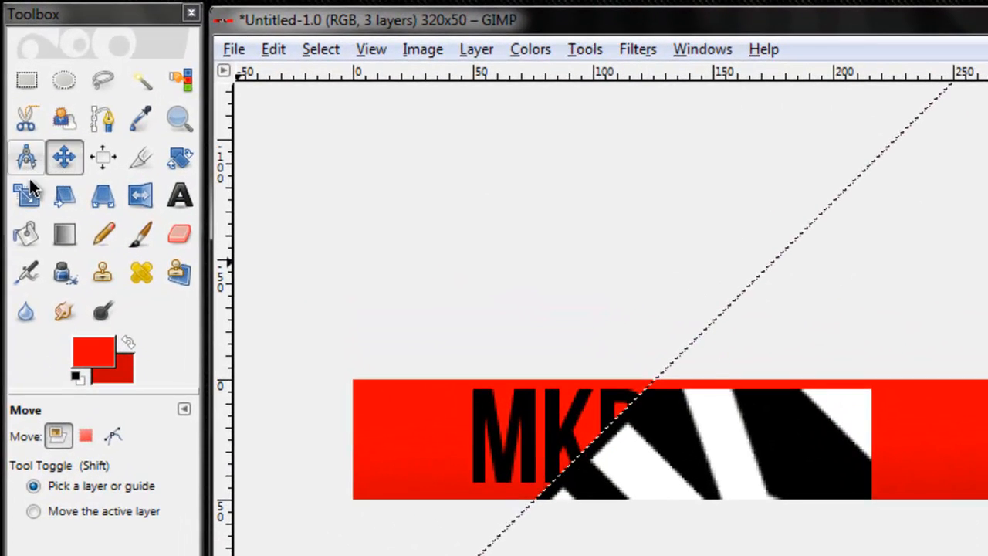
# Step: Scale the pasted logo to 50 × 50 pixels with width and height linked
pyautogui.click(17, 125)
pyautogui.click(778, 432)
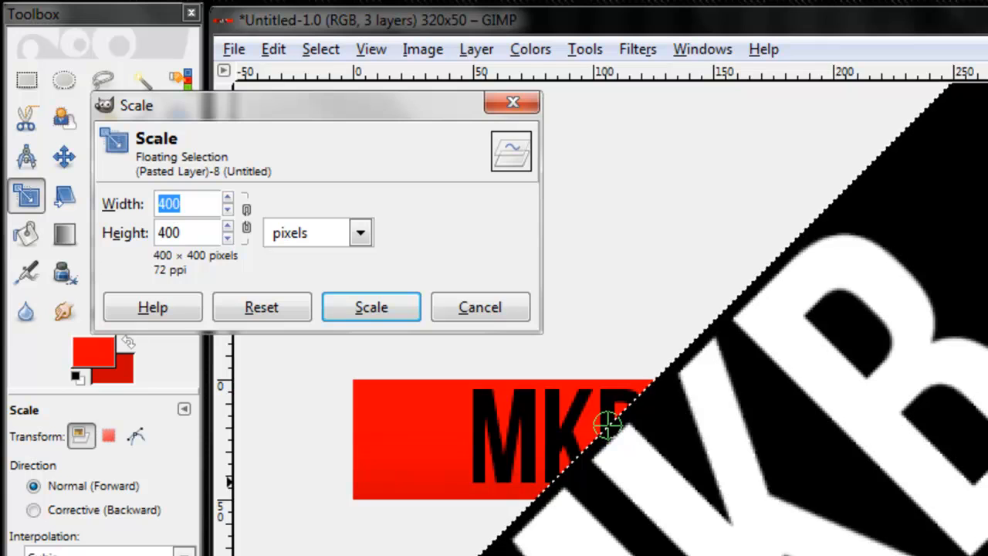
pyautogui.click(247, 217)
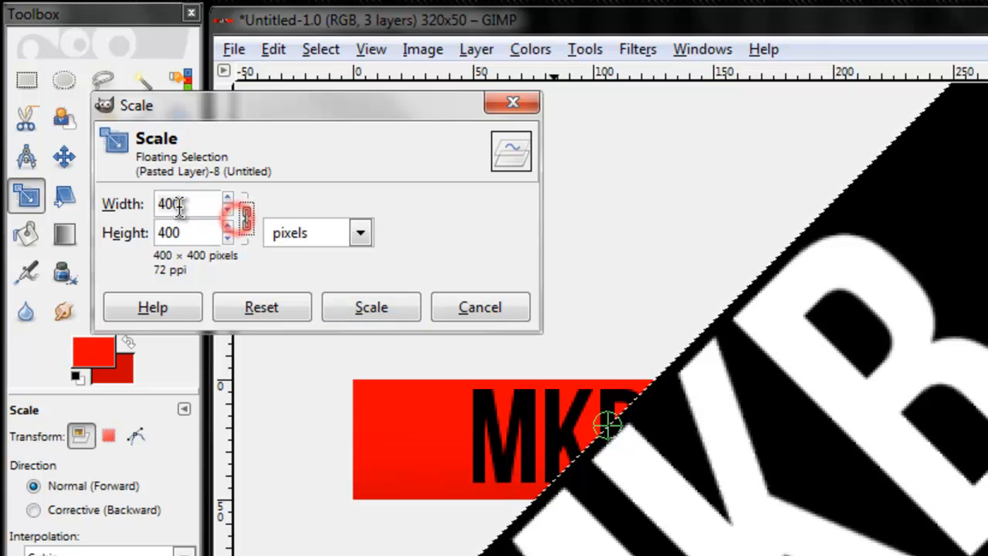
pyautogui.write('50')
pyautogui.click(182, 230)
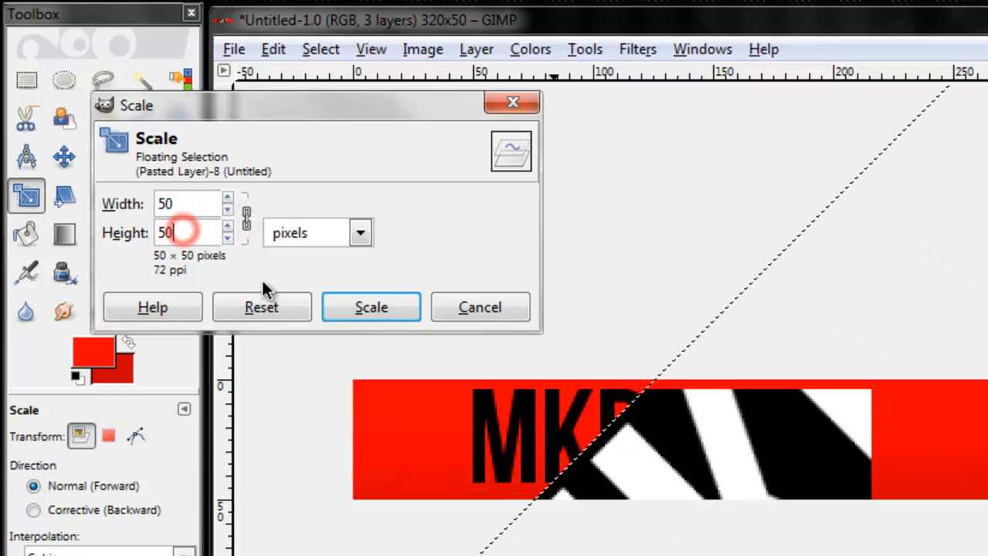
pyautogui.click(369, 308)
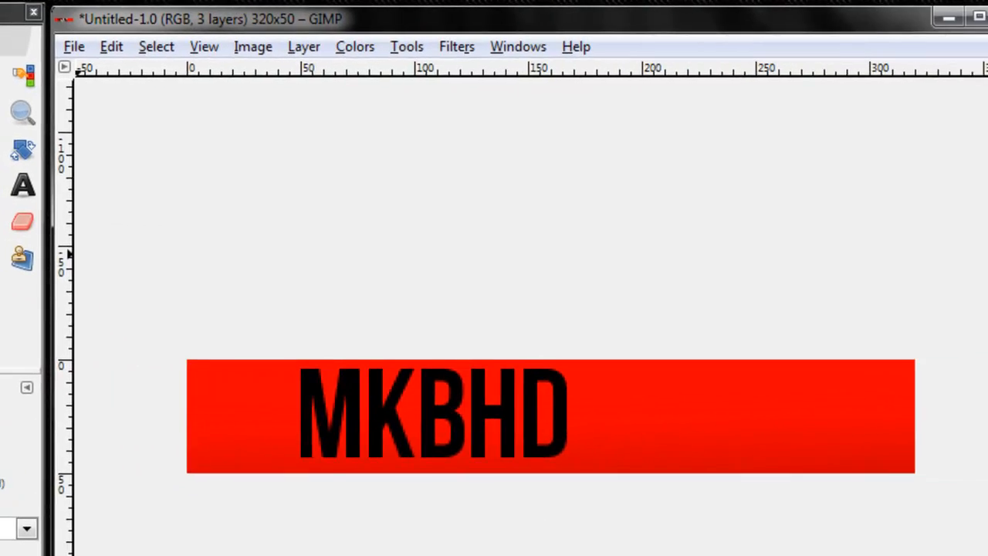
# Step: Move the scaled logo onto the banner at the end of the MKBHD lettering, spanning about 160 to 210 px horizontally and the full banner height
pyautogui.scroll(-3, 406, 386)
pyautogui.click(314, 272)
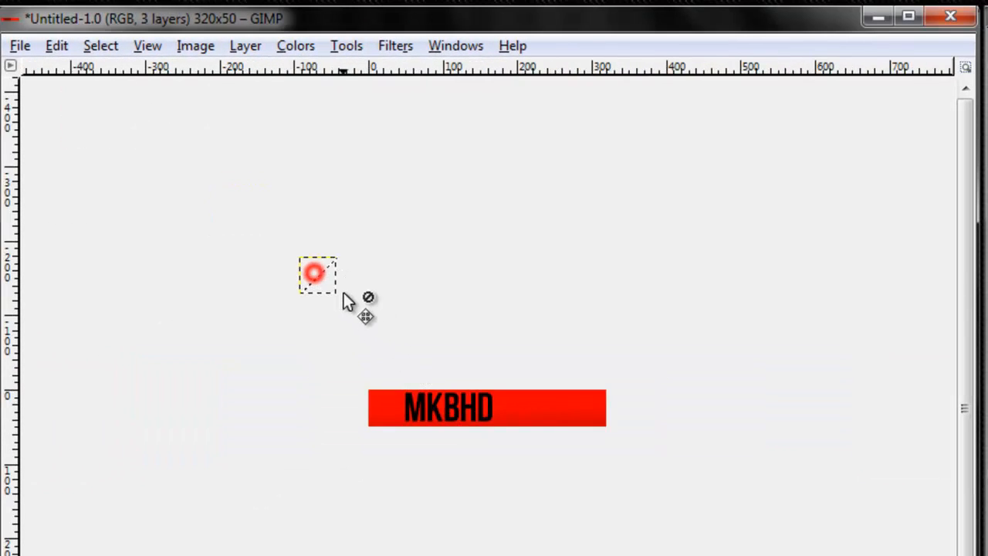
pyautogui.moveTo(539, 377); pyautogui.dragTo(546, 411)
pyautogui.moveTo(546, 412); pyautogui.dragTo(538, 414)
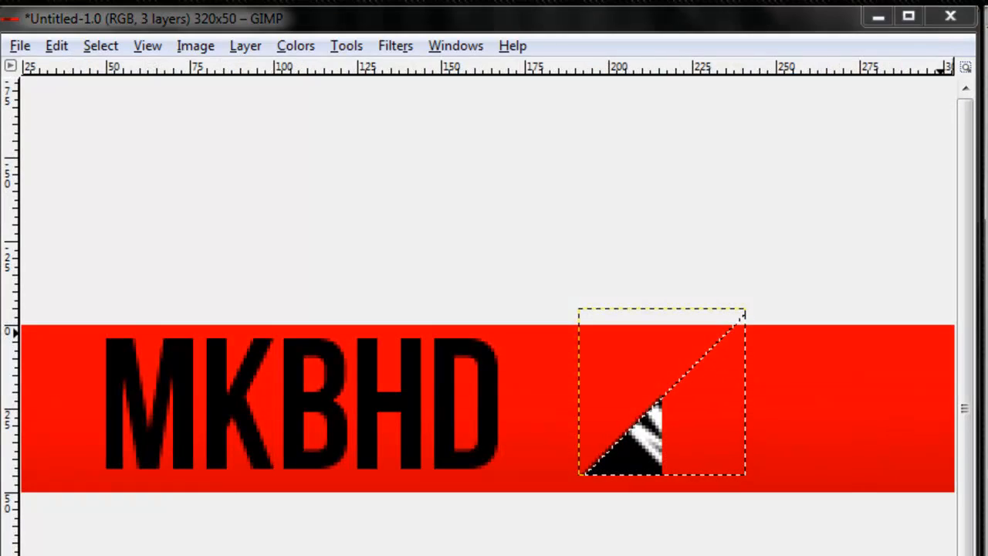
pyautogui.moveTo(631, 458); pyautogui.dragTo(525, 465)
pyautogui.scroll(-2, 539, 458)
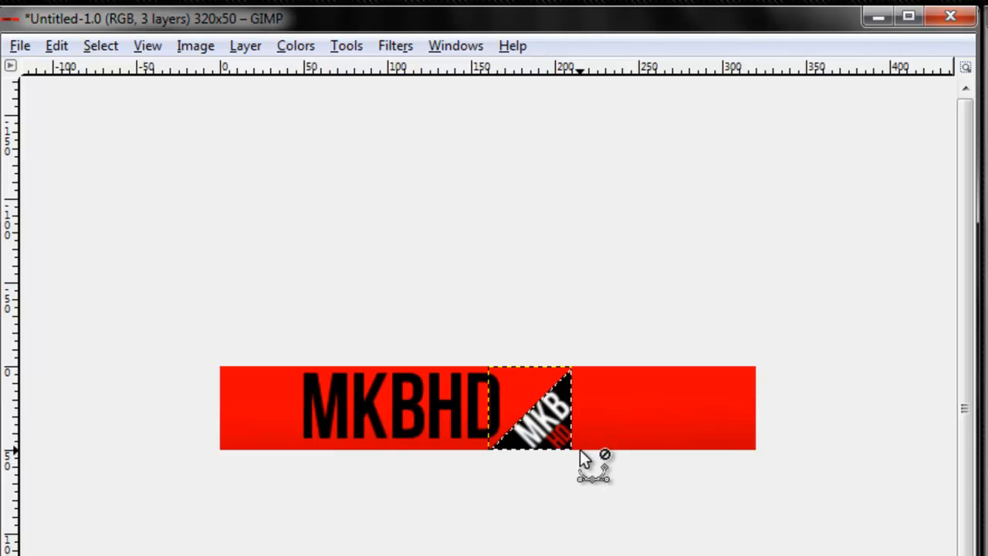
pyautogui.scroll(-1, 645, 463)
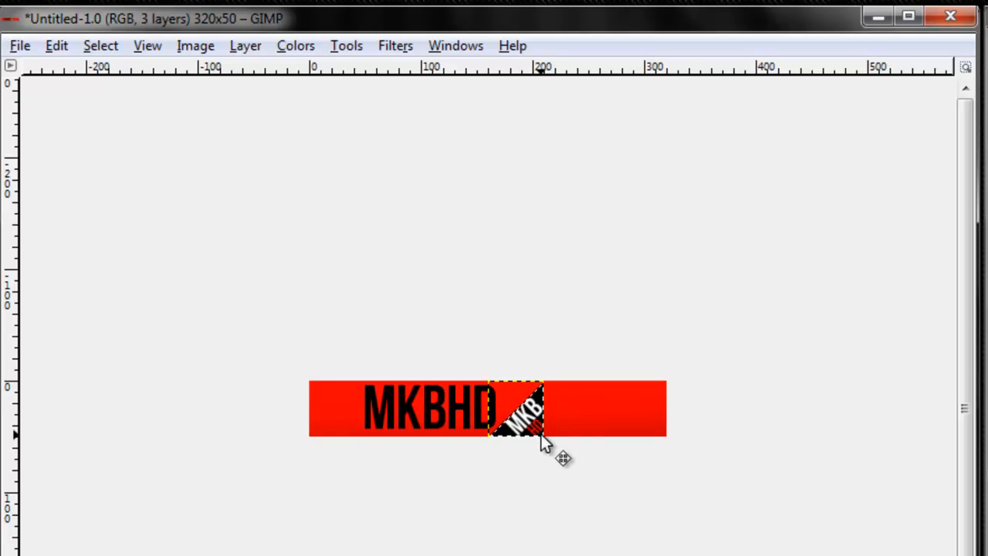
pyautogui.scroll(1, 543, 441)
pyautogui.scroll(2, 545, 441)
pyautogui.scroll(-1, 567, 461)
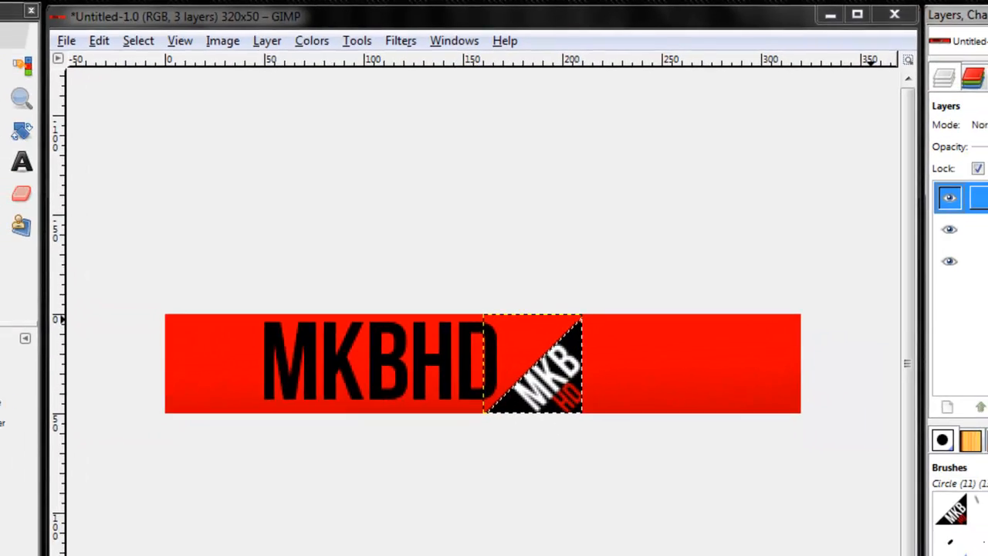
# Step: Delete the pasted logo's content from the floating selection over the banner
pyautogui.rightClick(942, 155)
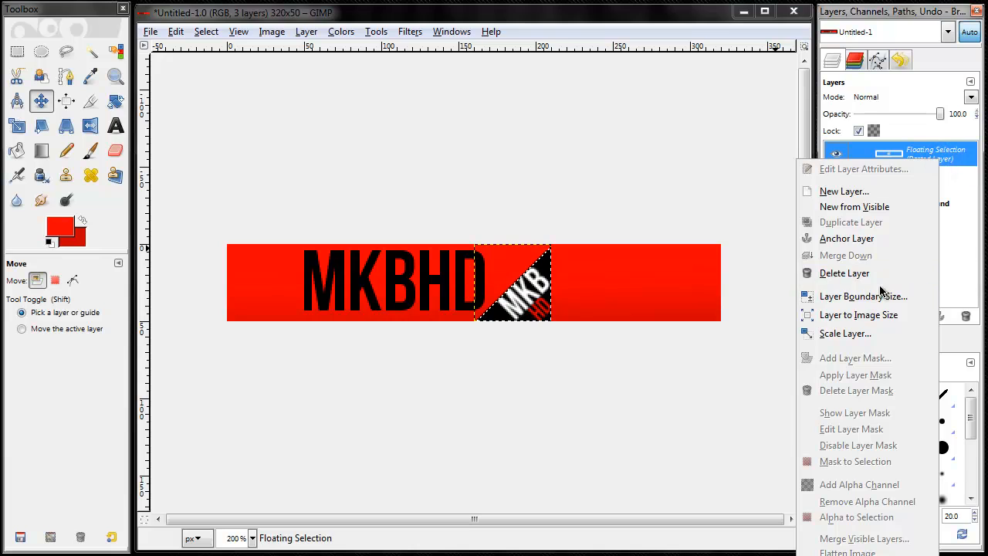
pyautogui.click(953, 159)
pyautogui.press('Delete')
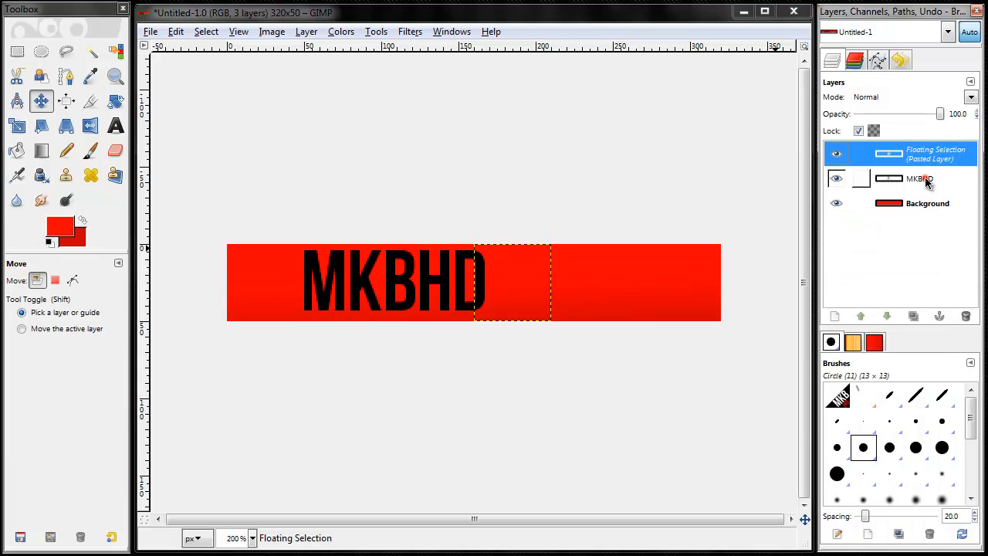
pyautogui.click(926, 178)
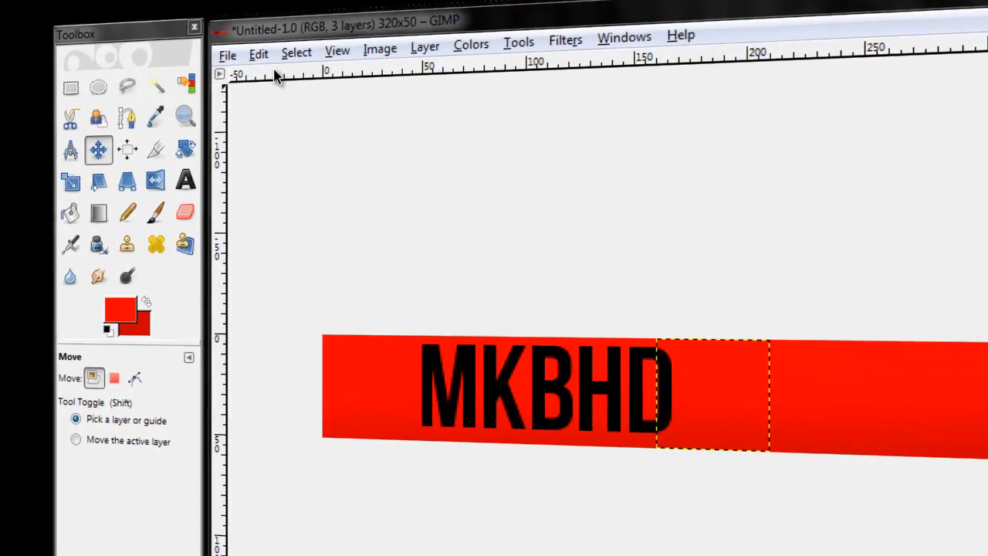
# Step: Start saving the banner under a new name, MobileBanner.png, with the Desktop as the destination folder
pyautogui.click(150, 32)
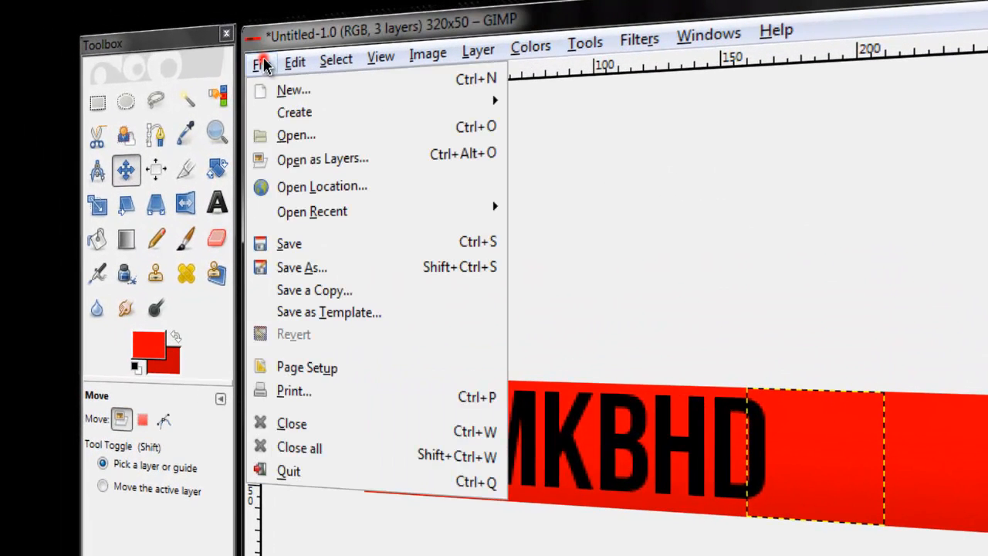
pyautogui.click(340, 267)
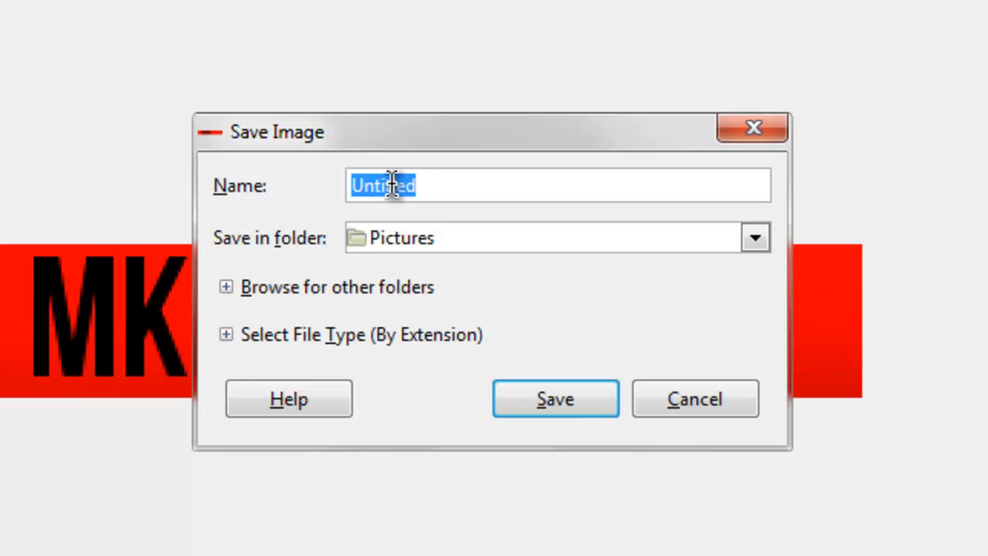
pyautogui.write('MobileBanner.png')
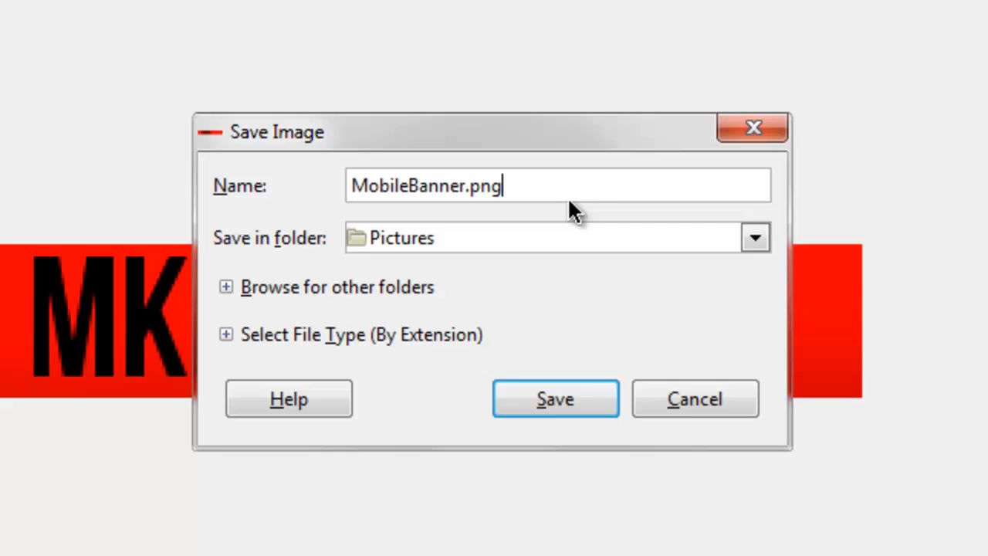
pyautogui.click(490, 232)
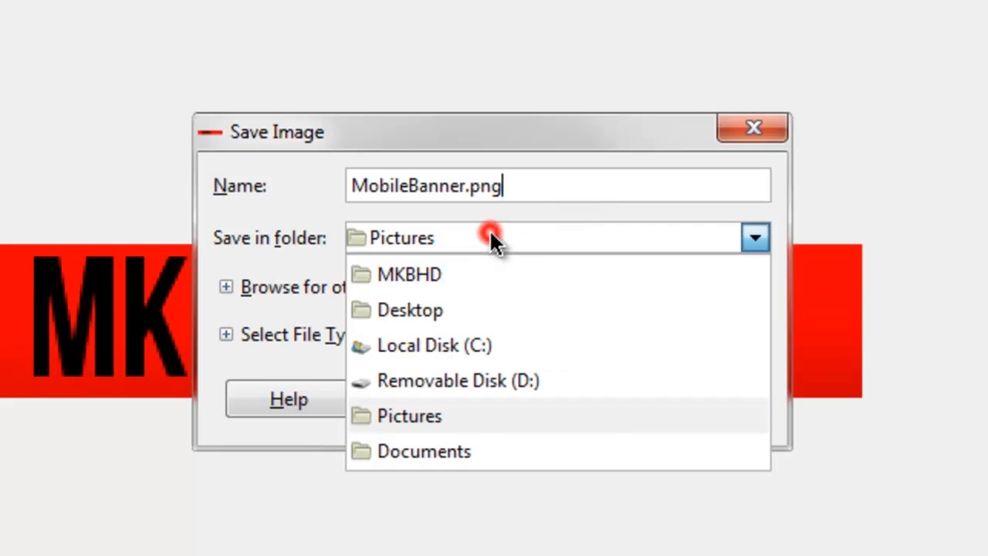
pyautogui.click(462, 268)
pyautogui.click(555, 250)
pyautogui.click(490, 313)
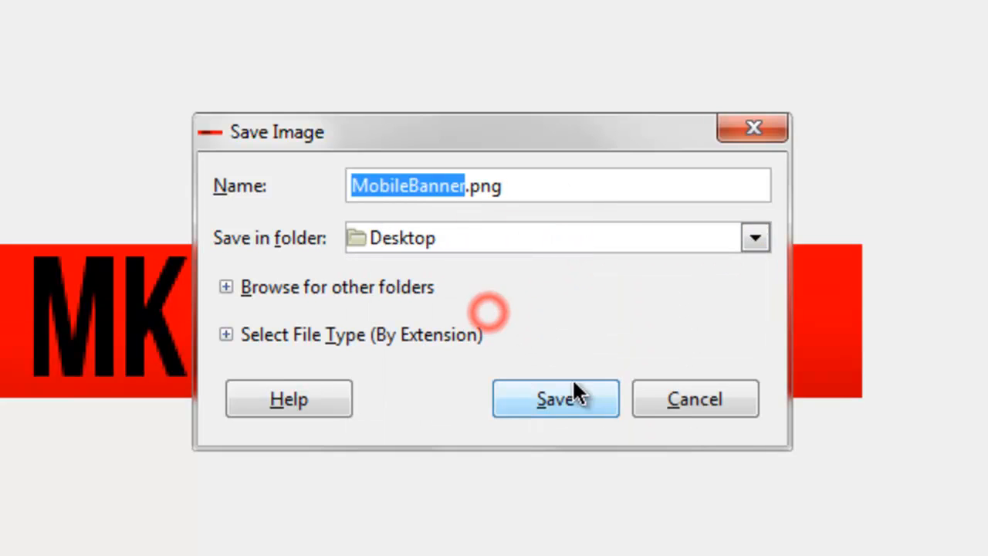
# Step: Save the banner as a PNG, exporting it with the Merge Visible Layers option
pyautogui.click(571, 395)
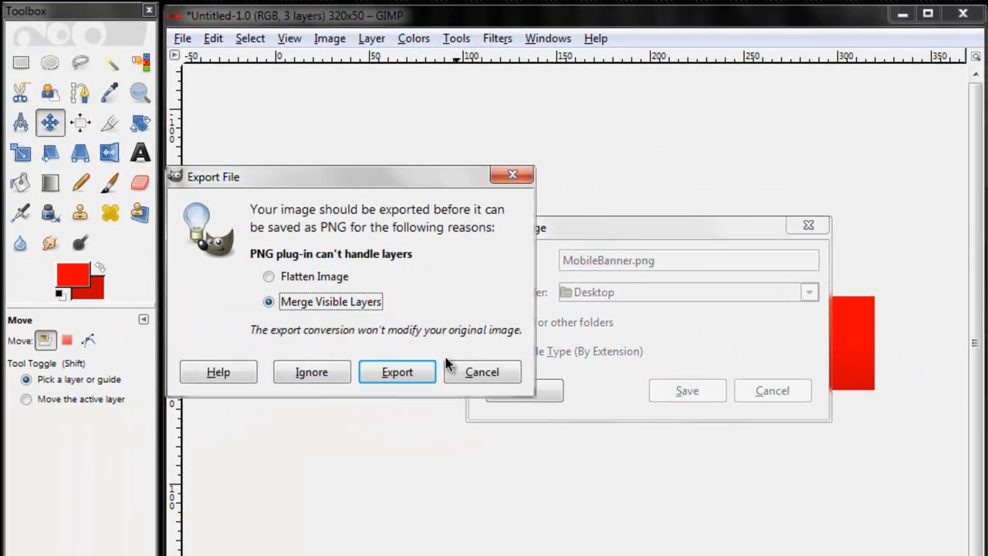
pyautogui.click(401, 373)
pyautogui.click(177, 347)
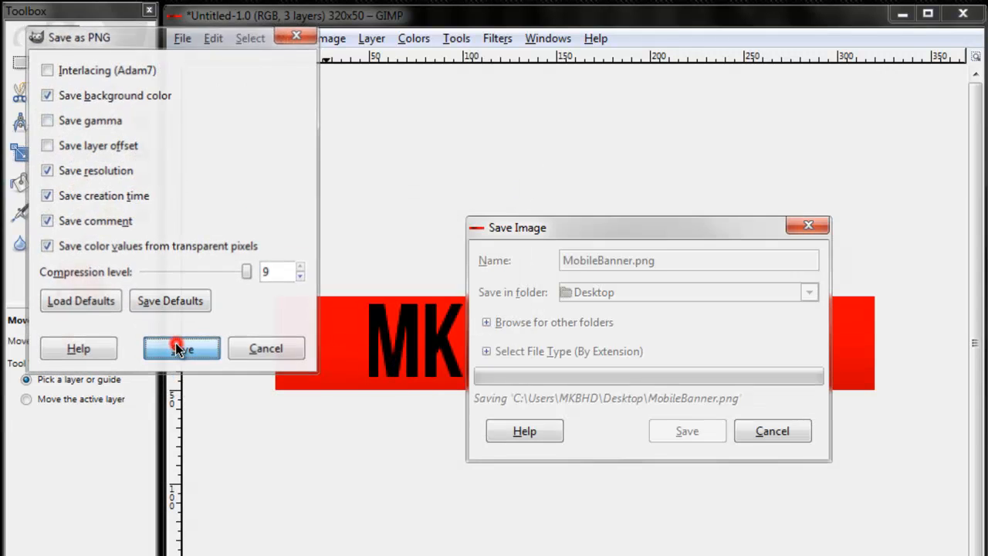
# Step: Close the open image windows to return to the desktop and launch the Chrome browser
pyautogui.click(963, 13)
pyautogui.click(640, 97)
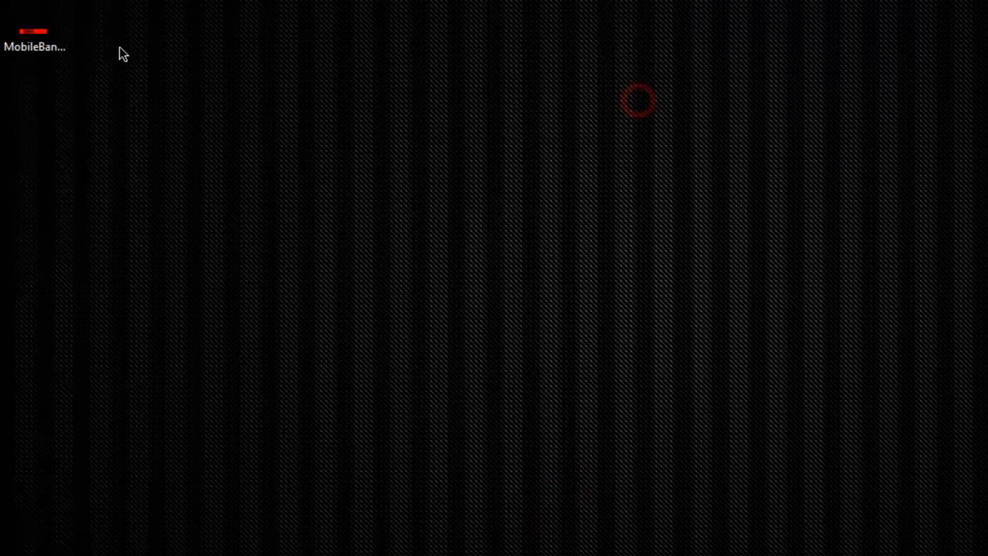
pyautogui.click(32, 32)
pyautogui.click(148, 75)
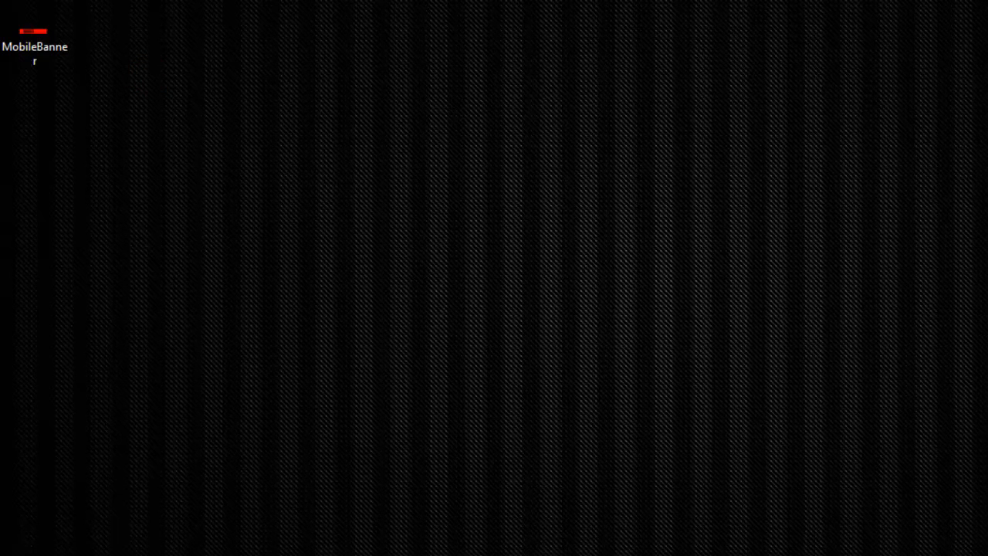
pyautogui.click(340, 555)
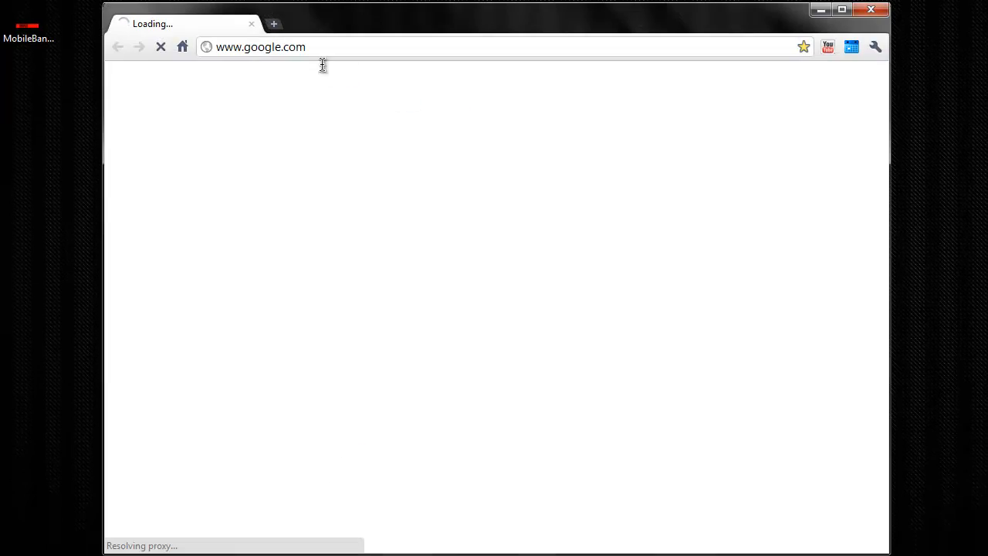
pyautogui.click(308, 46)
pyautogui.write('y')
pyautogui.press('Return')
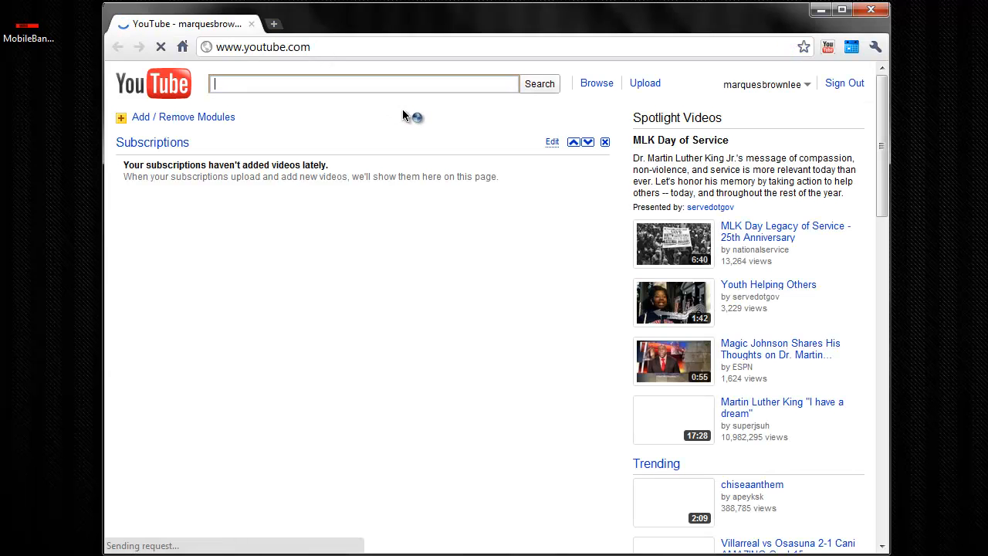
pyautogui.click(806, 85)
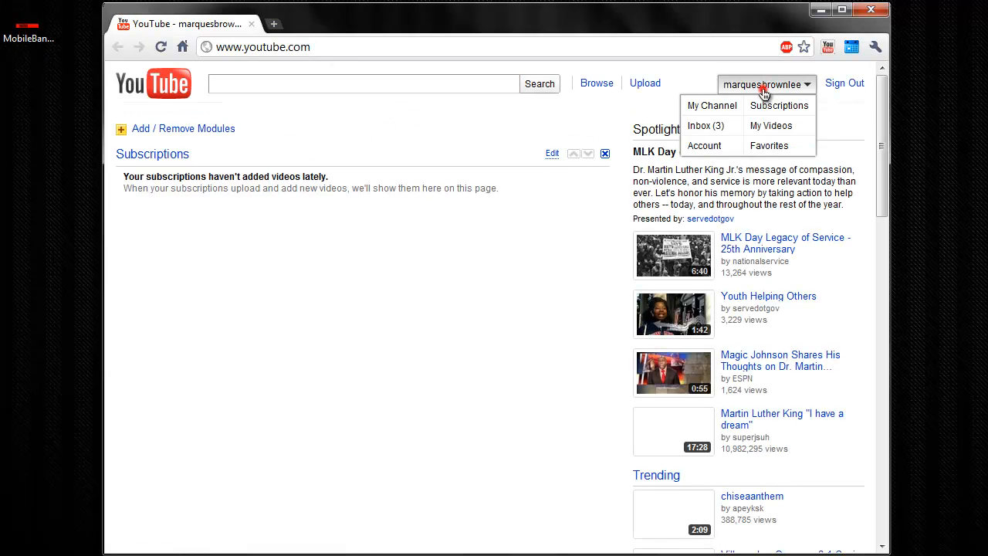
pyautogui.click(704, 105)
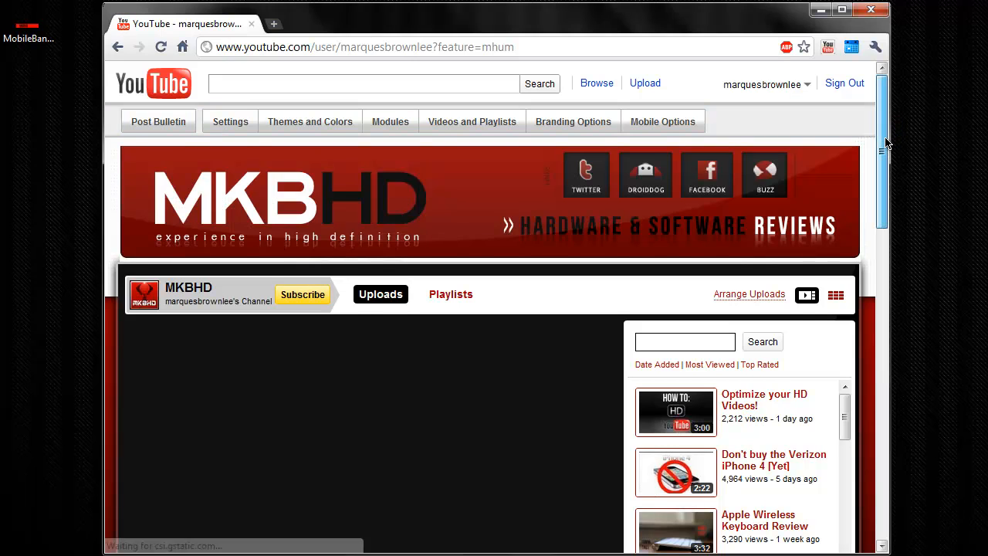
# Step: Open the channel's Mobile Options settings for editing
pyautogui.moveTo(887, 144); pyautogui.dragTo(886, 151)
pyautogui.scroll(-2, 886, 150)
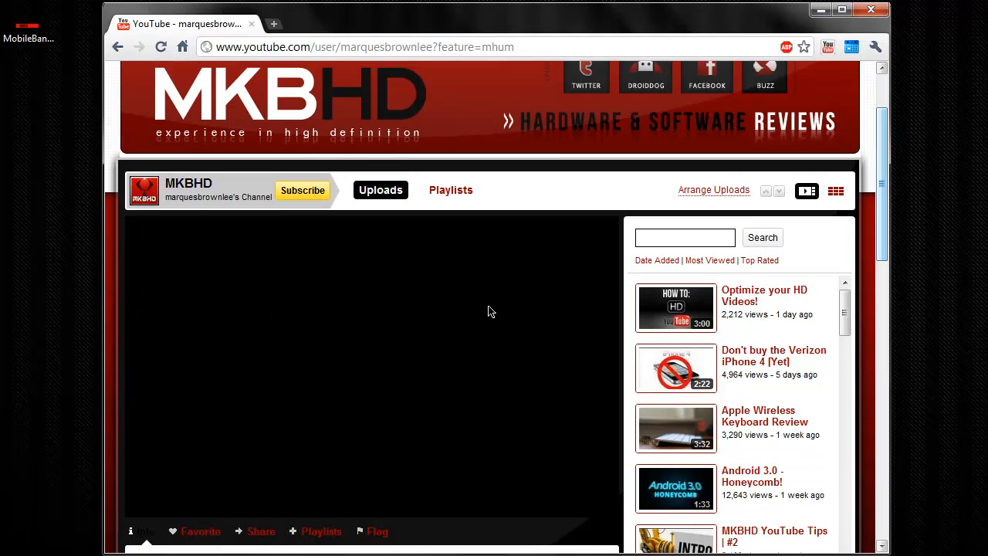
pyautogui.scroll(3, 490, 311)
pyautogui.click(653, 109)
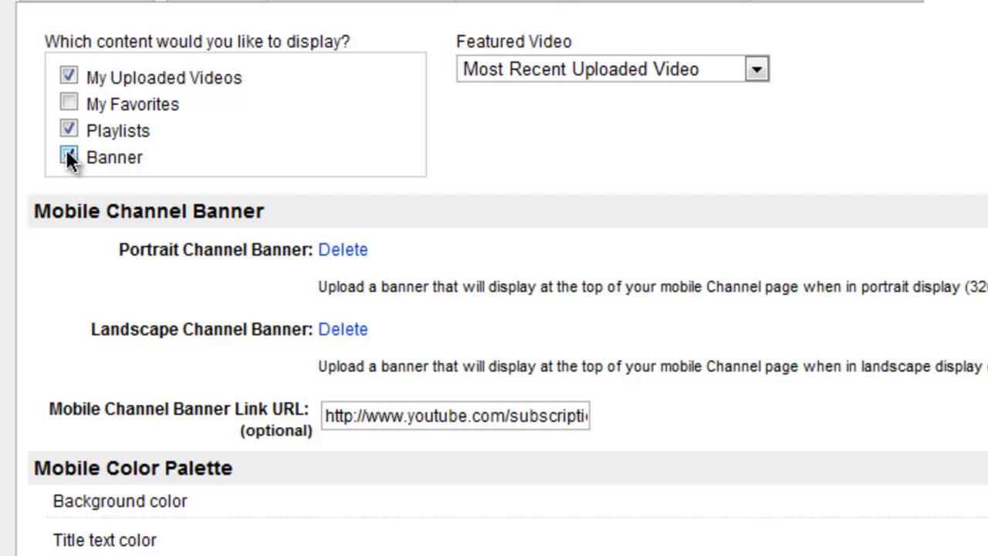
pyautogui.moveTo(390, 415); pyautogui.dragTo(457, 415)
pyautogui.hotkey('ctrl', 'a')
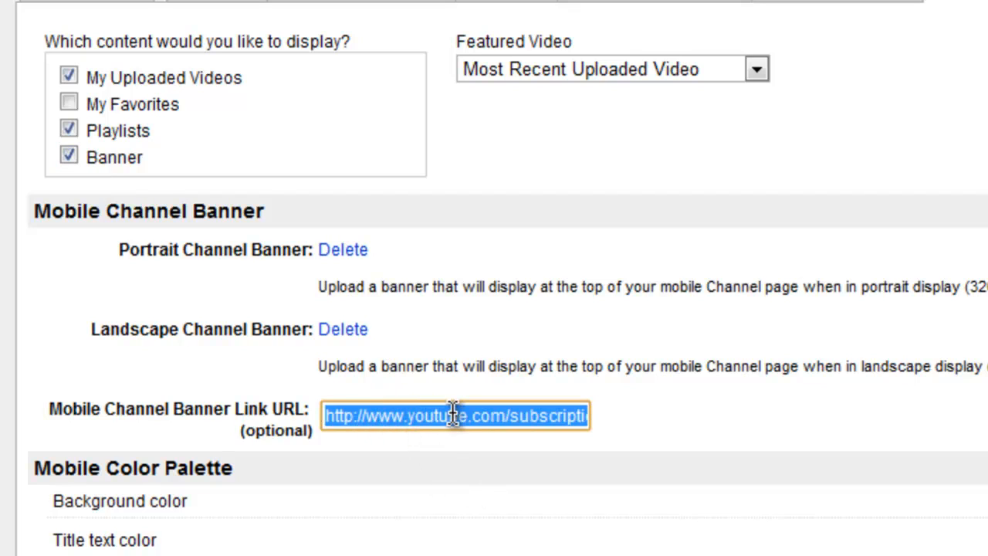
pyautogui.write('http://twitter.com/')
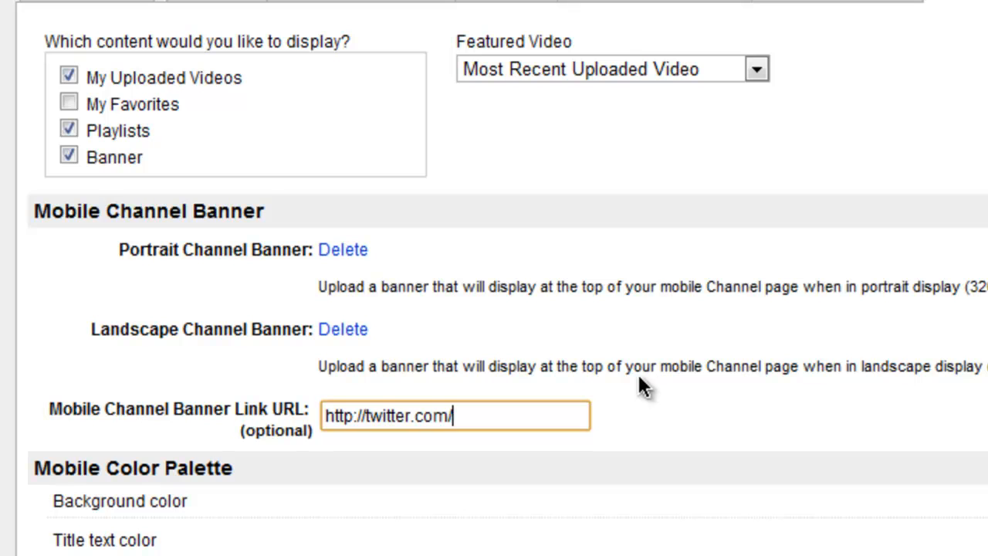
pyautogui.write('MKBHD')
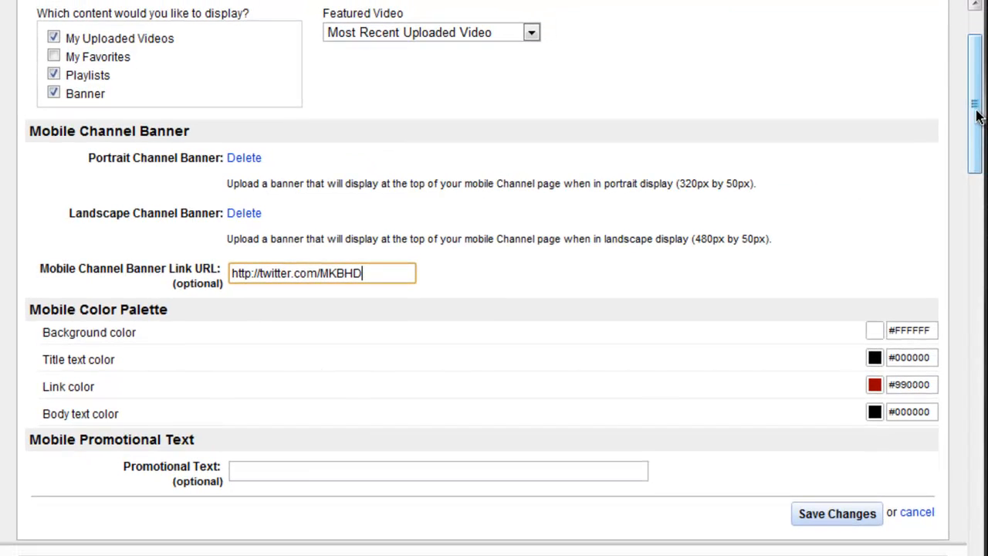
# Step: Save the changes to the channel's mobile options and return to the beginning of the channel page
pyautogui.scroll(-1, 973, 112)
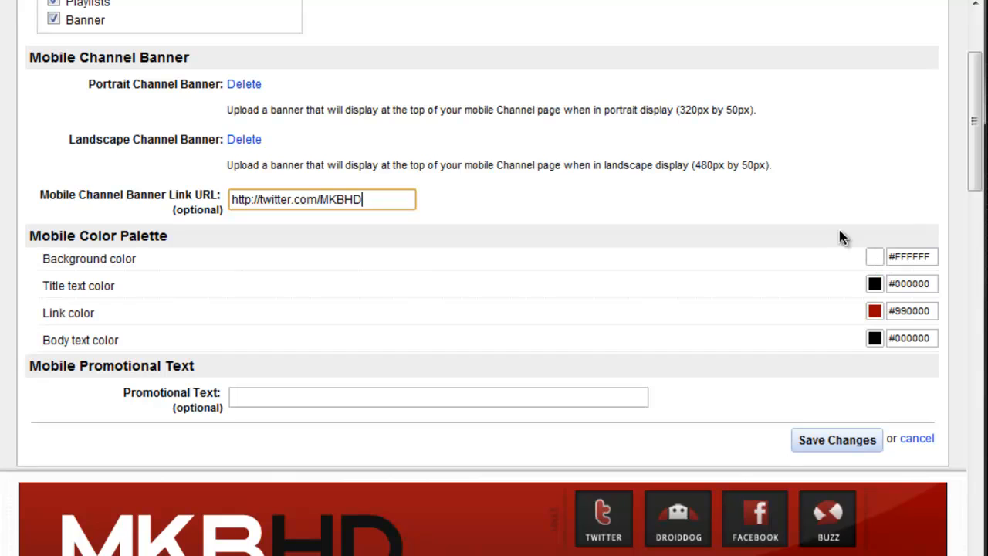
pyautogui.click(829, 442)
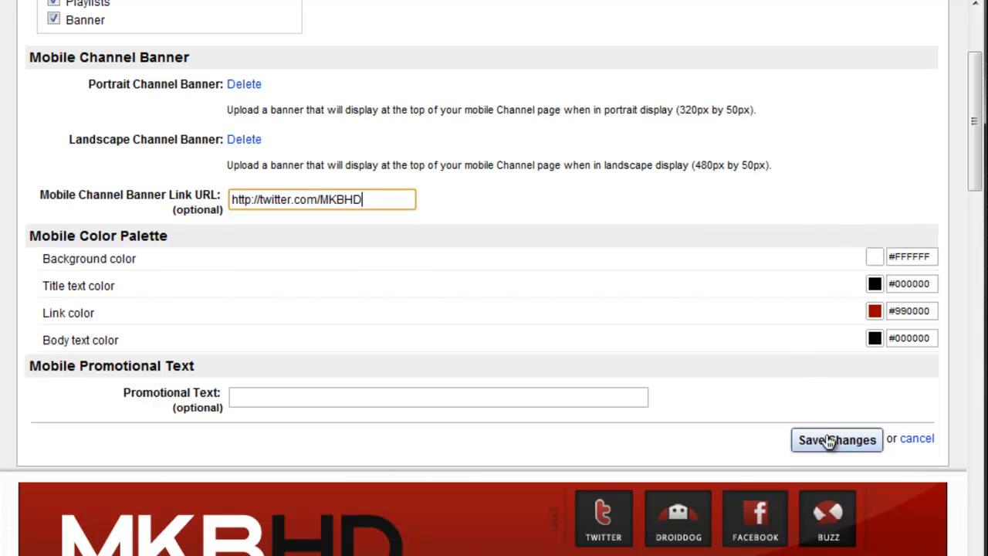
pyautogui.click(829, 441)
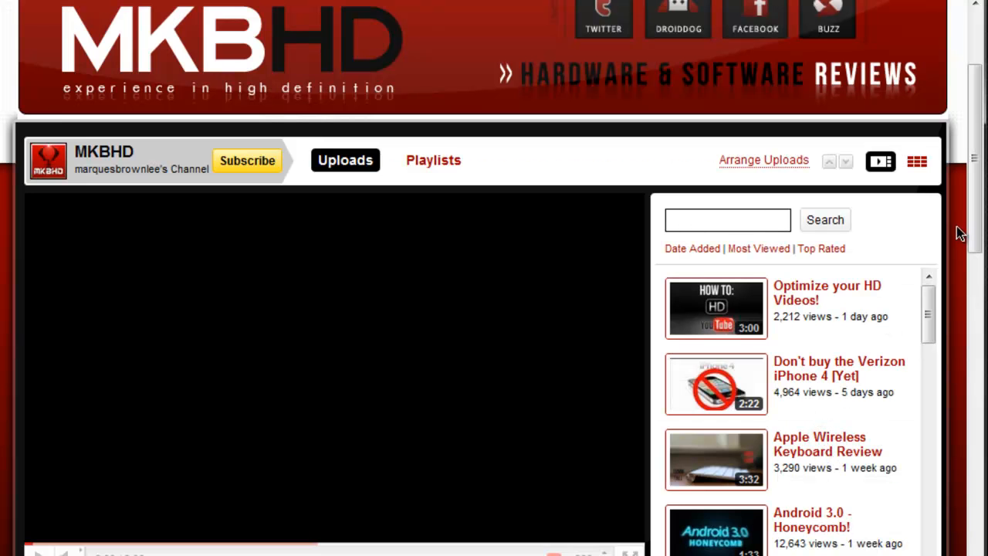
pyautogui.scroll(2, 977, 99)
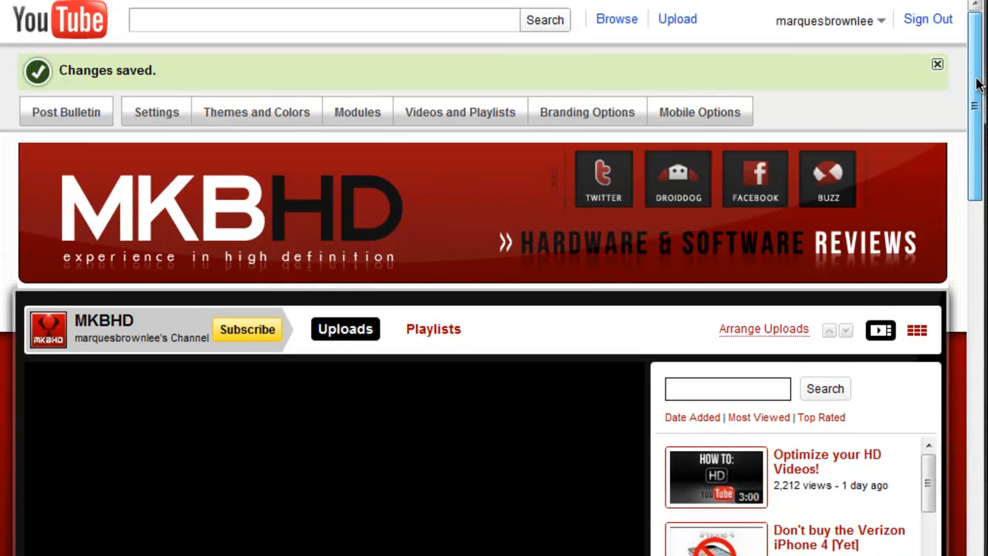